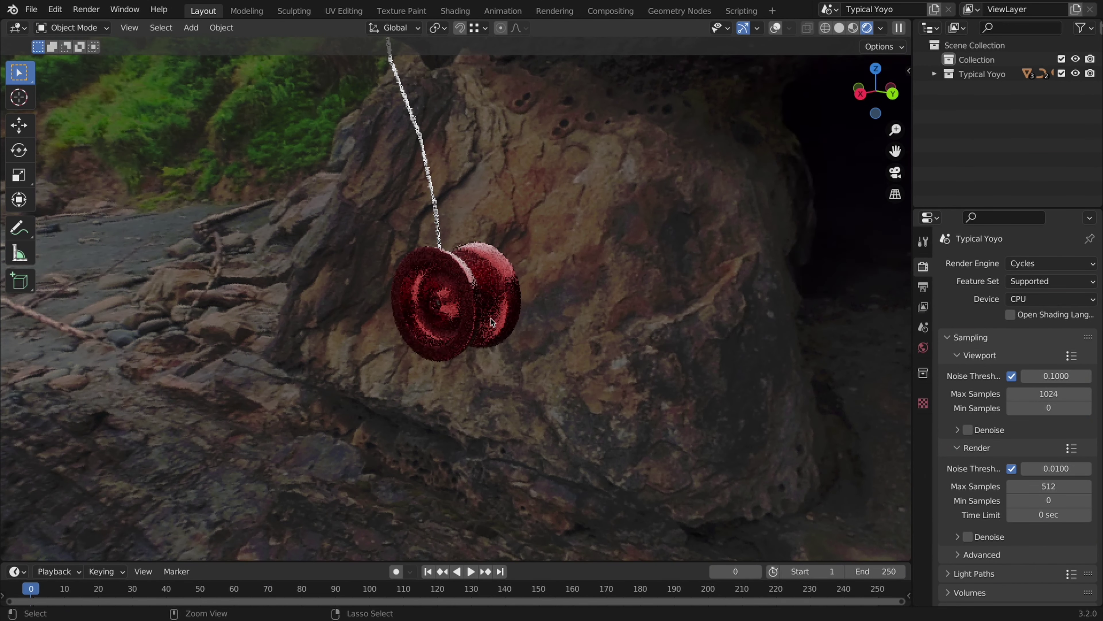
mouse_move(492, 322)
middle_mouse_down()
mouse_move(512, 316)
mouse_move(492, 322)
middle_mouse_up()
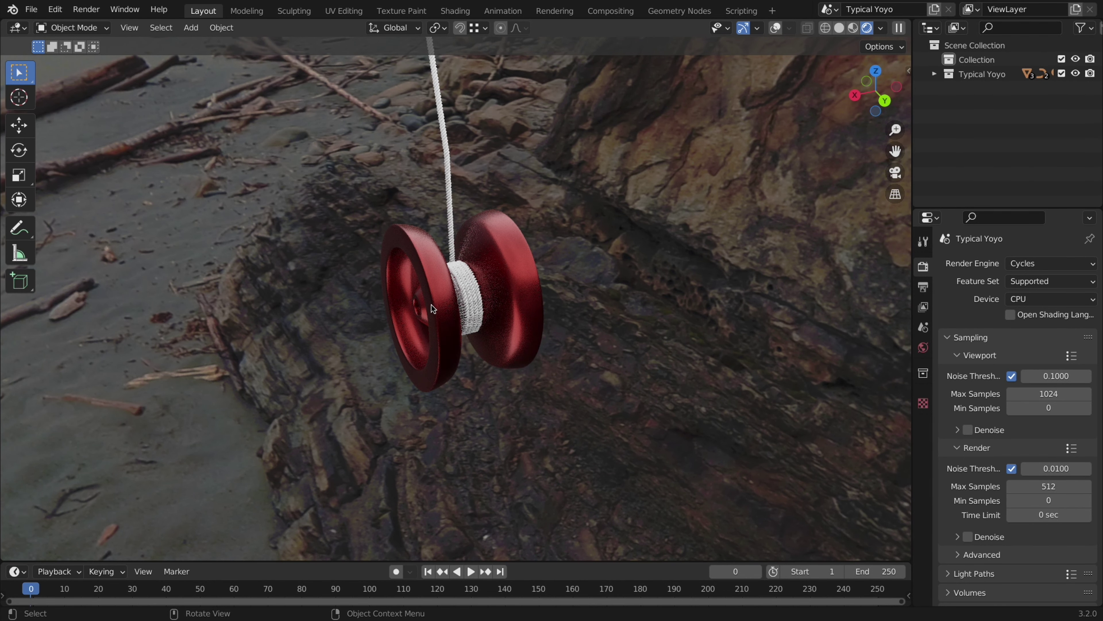
scroll(430, 296, "left", 10)
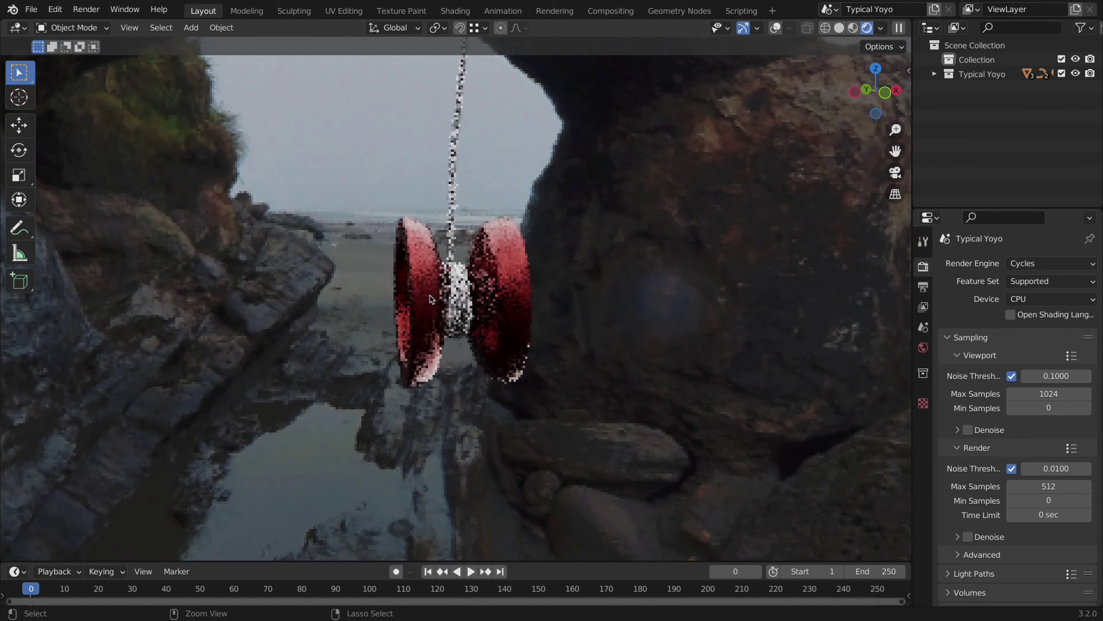
scroll(430, 296, "down", 3, "ctrl")
middle_click_drag(430, 296, 430, 296)
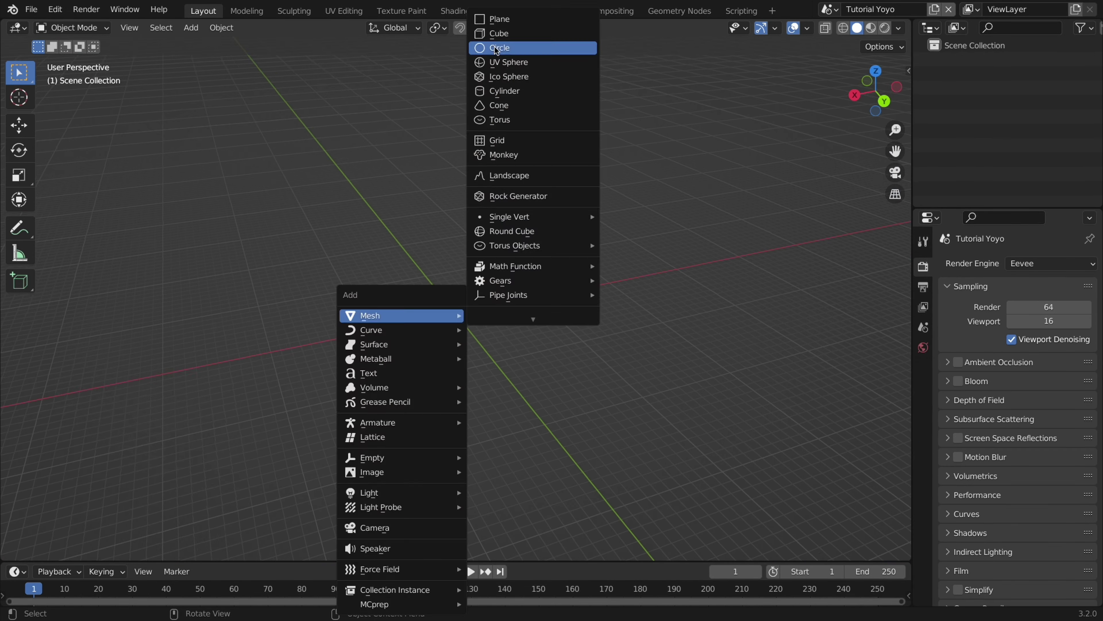
Add a mesh circle at the origin and rotate it 90° about the Y axis
left_click(497, 49)
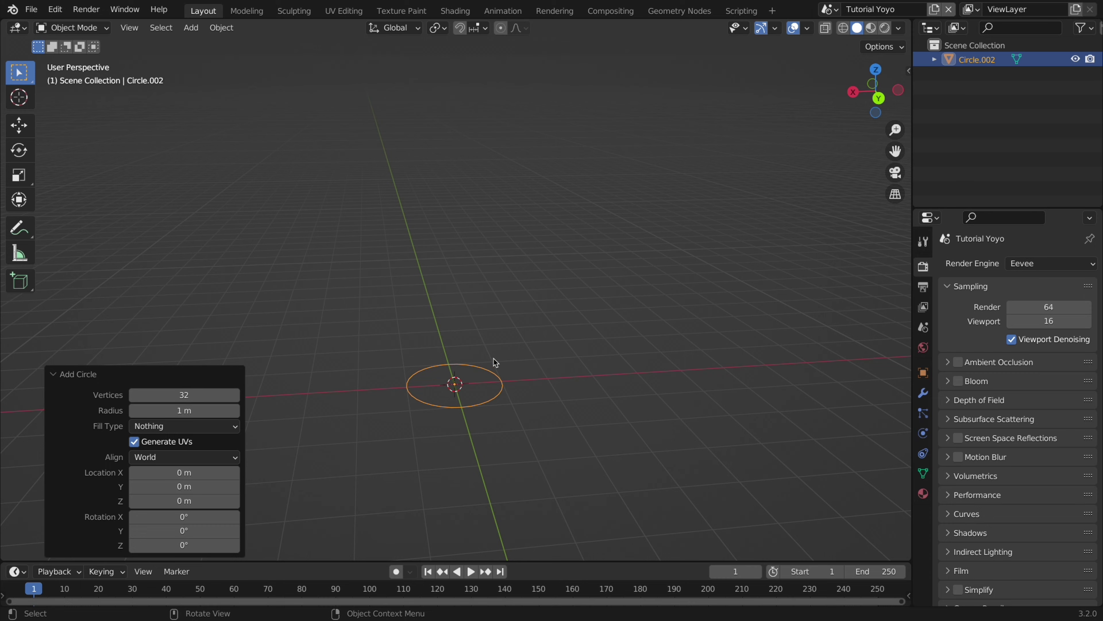
type("ry90")
key("Return")
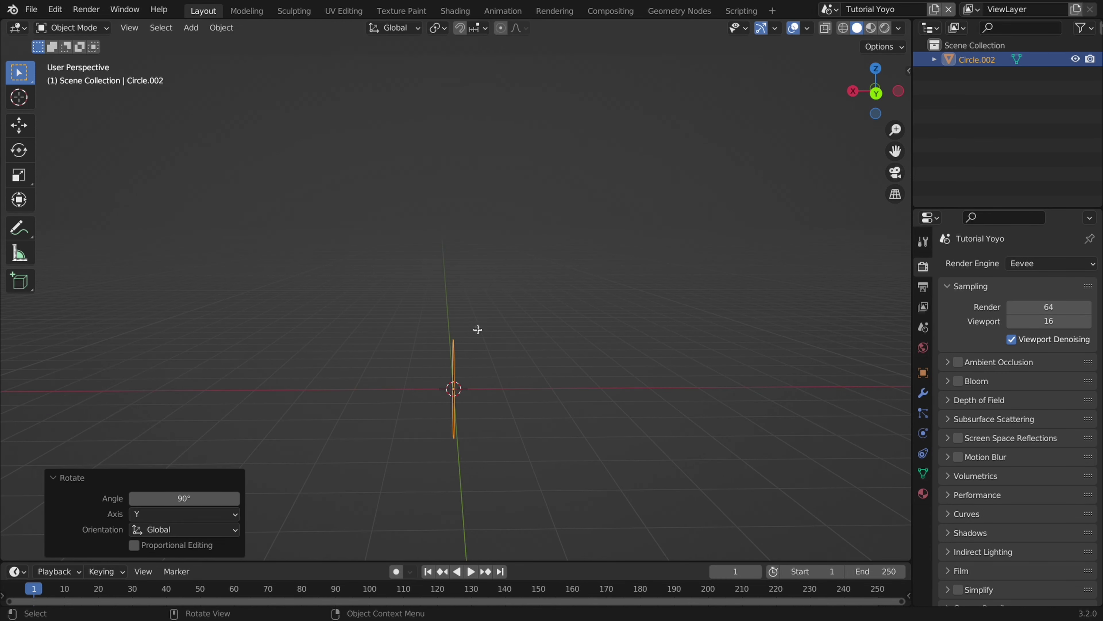
Scale the circle's vertices down in Edit Mode to the radius of the yoyo's axle
key("Tab")
key("s")
left_click(460, 338)
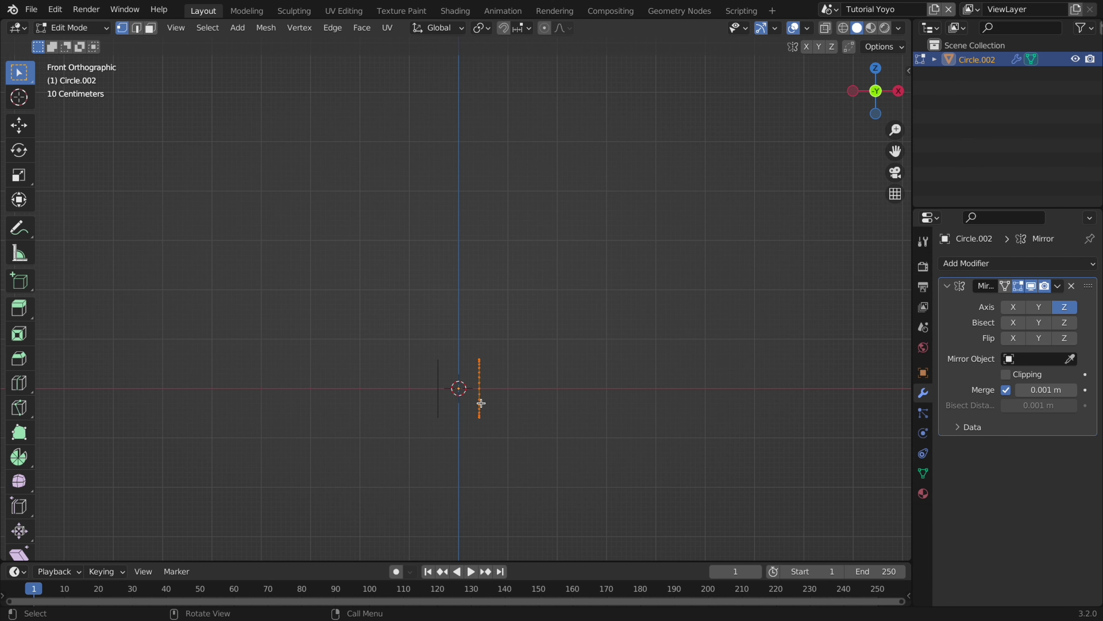
Extrude the circle along X to the mirror centre, and extrude the axle's outer edge into a flange scaled about 1.57
left_click(476, 397)
key("g")
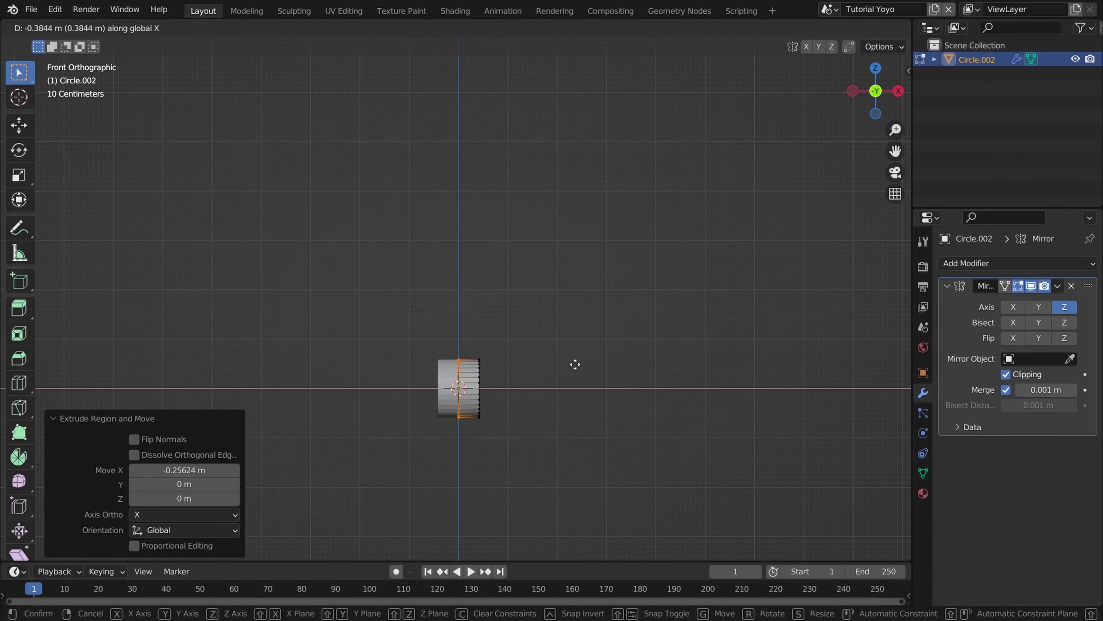
left_click(560, 367)
middle_click_drag(552, 367, 454, 372)
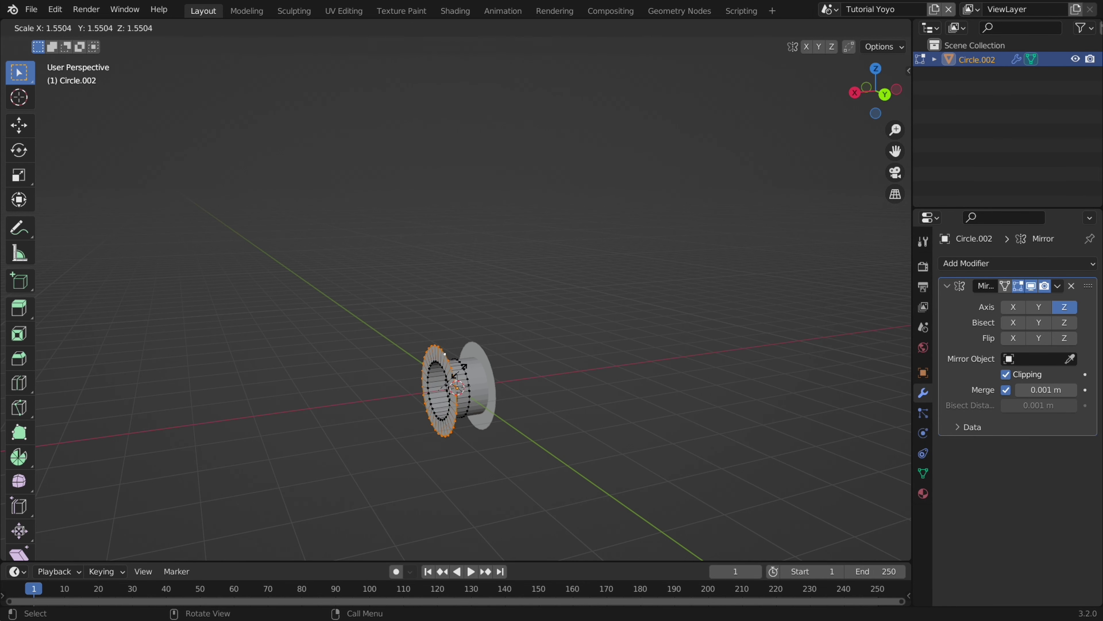
left_click(459, 370)
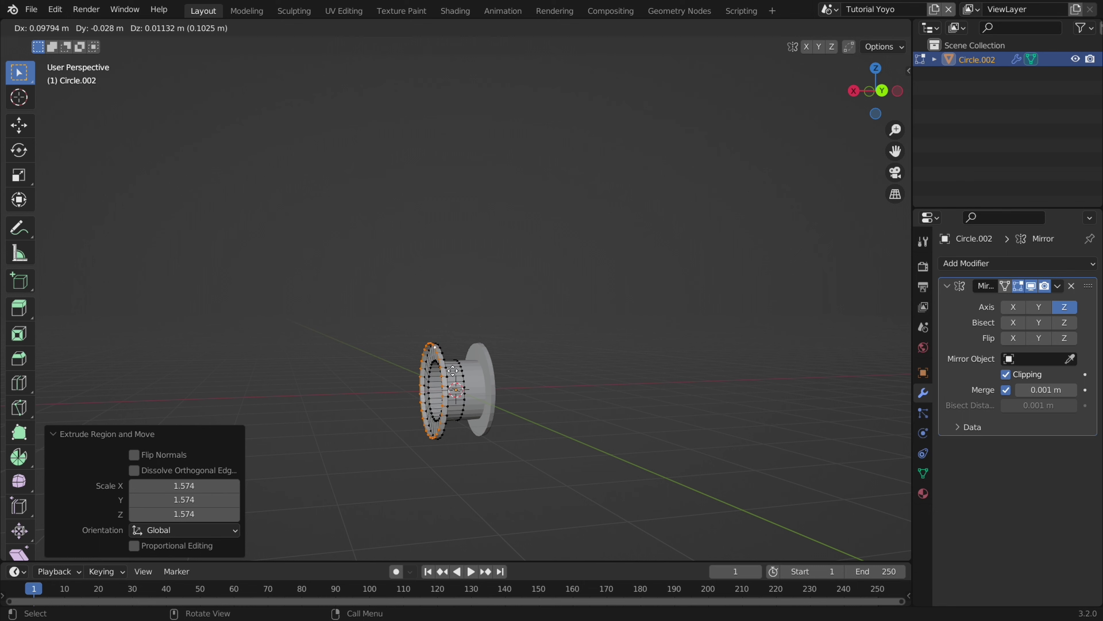
Extend the flange edge outward, scaling it and moving it along X to form a flared cone
left_click(422, 371)
key("s")
left_click(491, 352)
middle_click_drag(530, 350, 565, 304)
key("g")
key("x")
left_click(493, 351)
Extrude the cone's outer edge along X and scale the new ring to shape the disc's outer section
key("e")
key("x")
left_click(525, 349)
key("s")
left_click(514, 346)
Return to Object Mode and add a Subdivision Surface modifier to the yoyo body
key("Tab")
left_click(1001, 264)
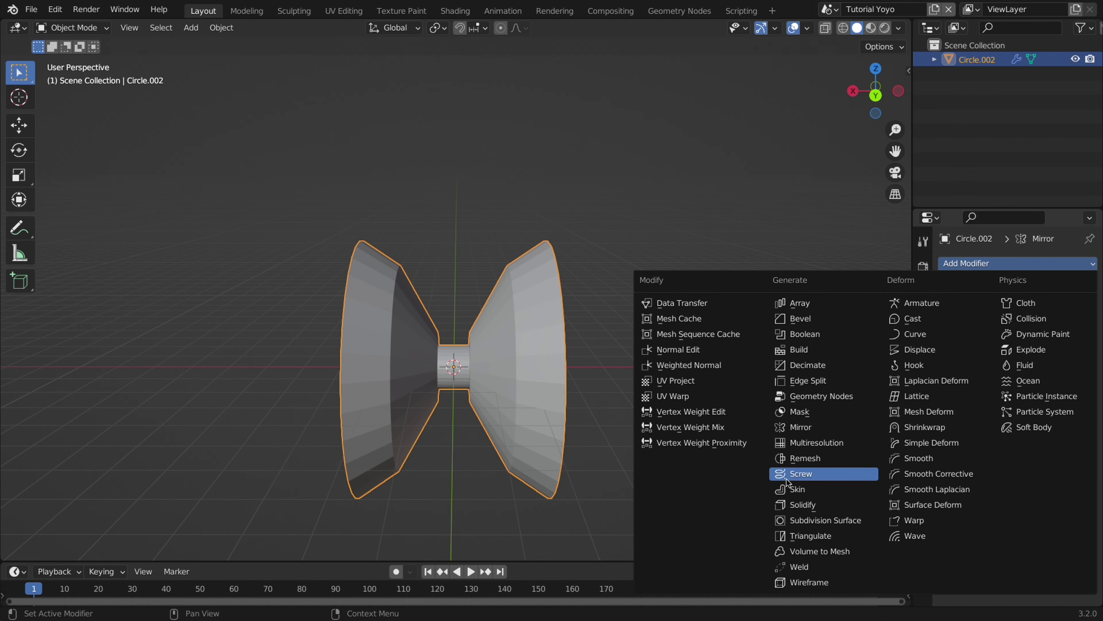
left_click(788, 520)
middle_click_drag(546, 348, 547, 350)
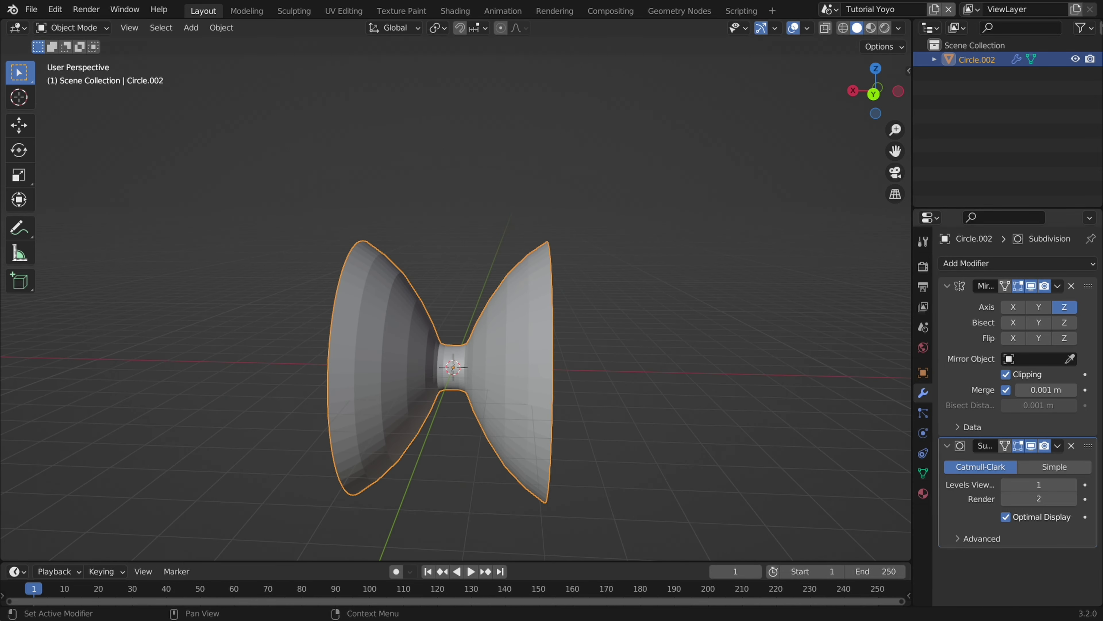
Extrude the disc's outer edge loop about 0.57 m along X in Edit Mode to form a straight rim
middle_click_drag(565, 400, 510, 365)
key("Tab")
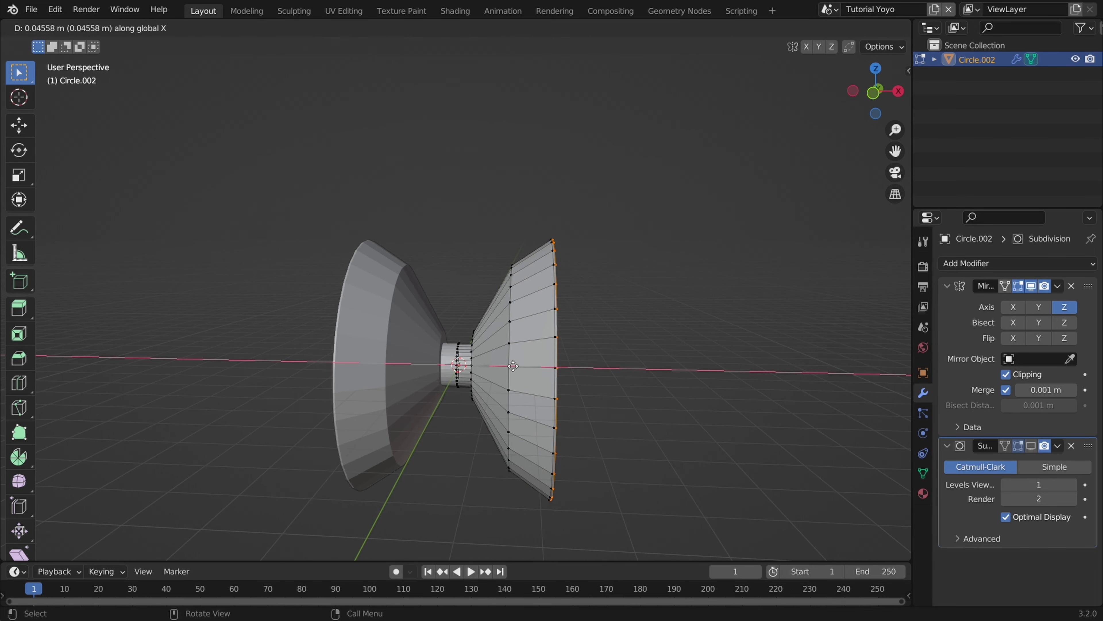
left_click(531, 369)
middle_click_drag(531, 368, 532, 369)
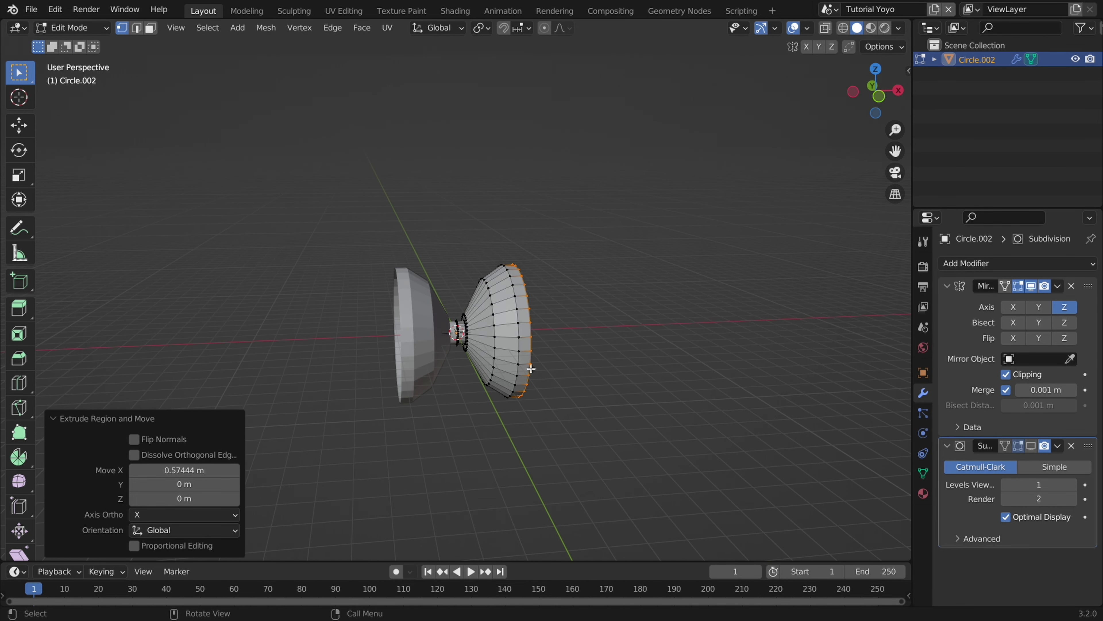
Select the disc's flared section and rim in see-through front view and move them about -0.37 m along X
key("KP_1")
key("alt+z")
left_click_drag(482, 250, 565, 443)
key("x")
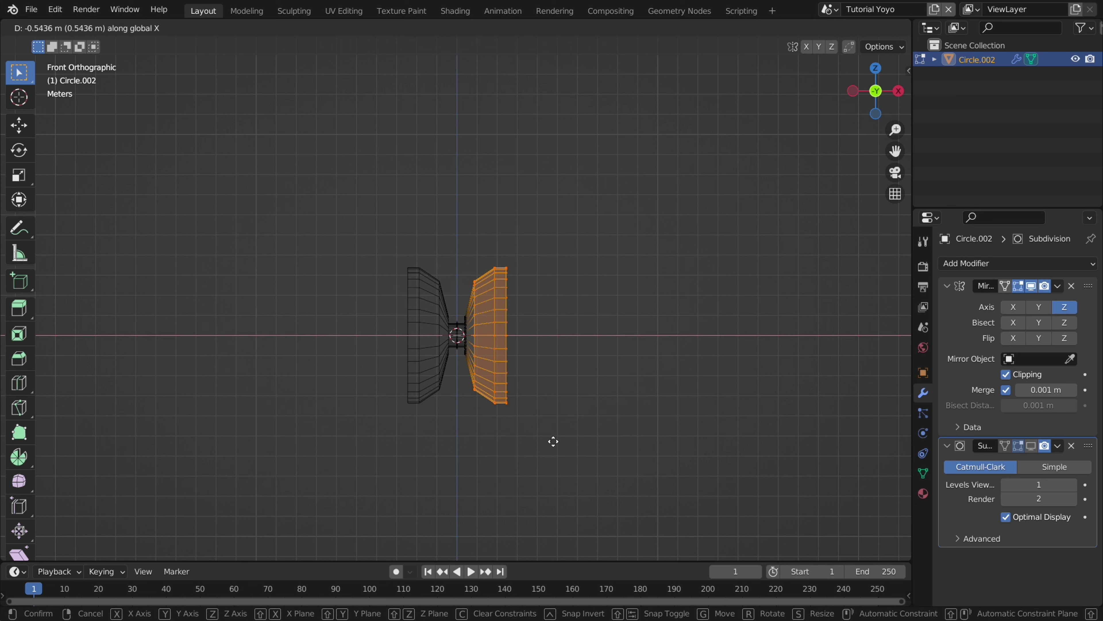
left_click(558, 441)
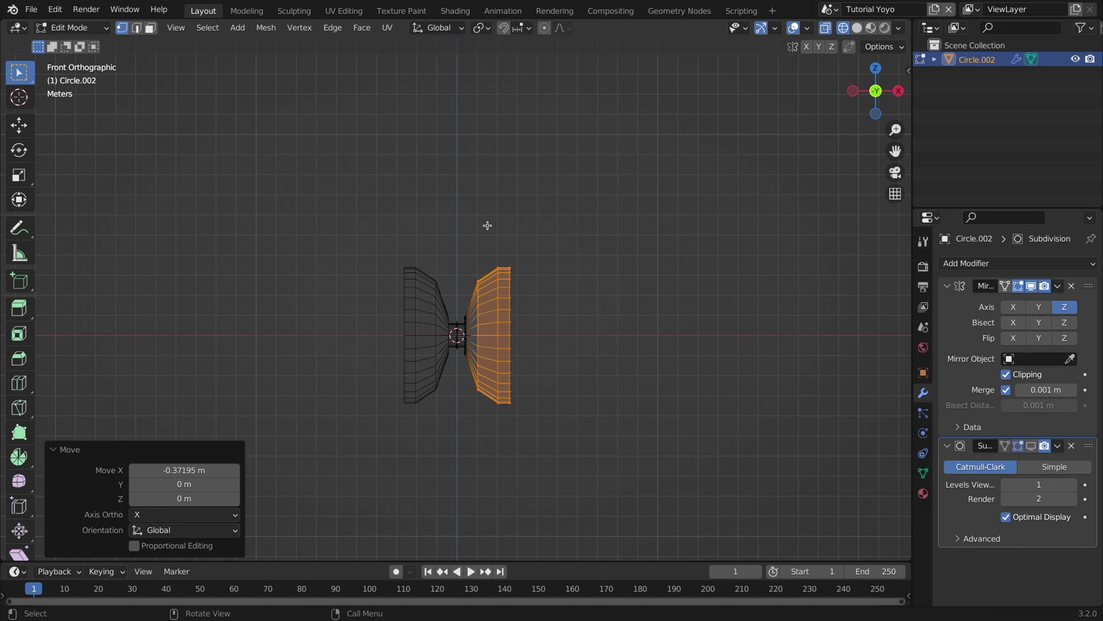
Select the disc's outer rim loops and move them inward along X toward the axle
left_click_drag(531, 377, 541, 444)
key("g")
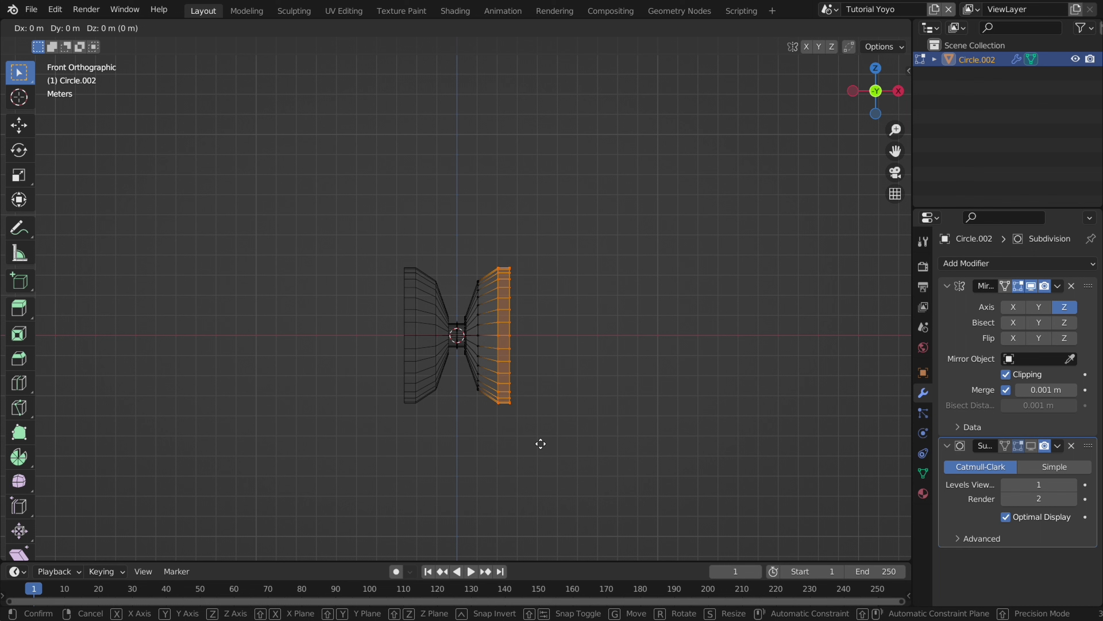
left_click(533, 442)
key("Tab")
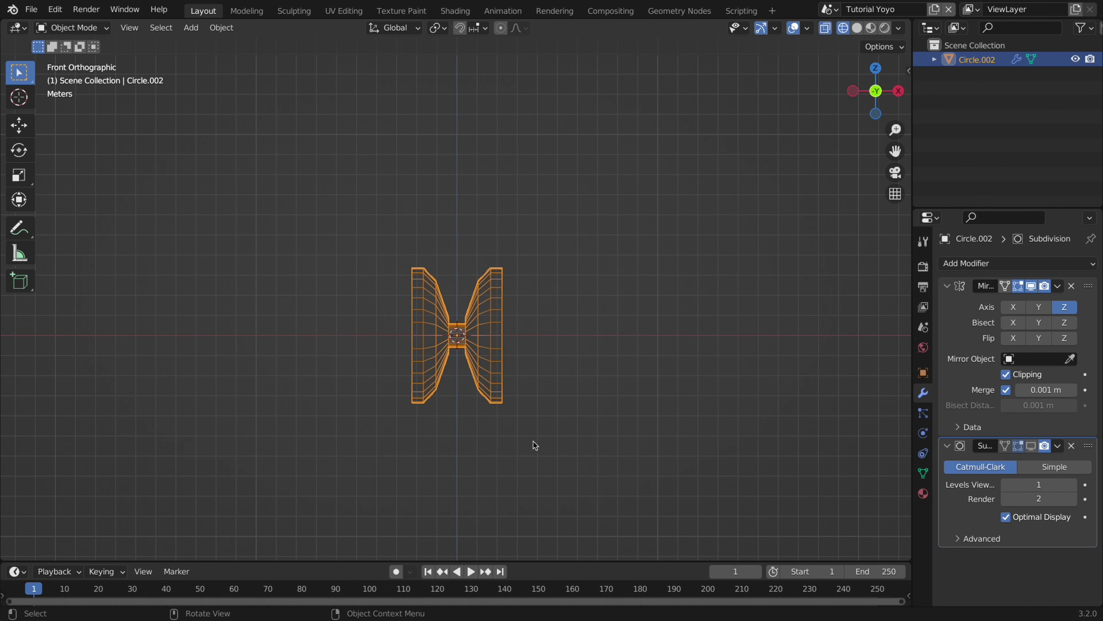
key("Tab")
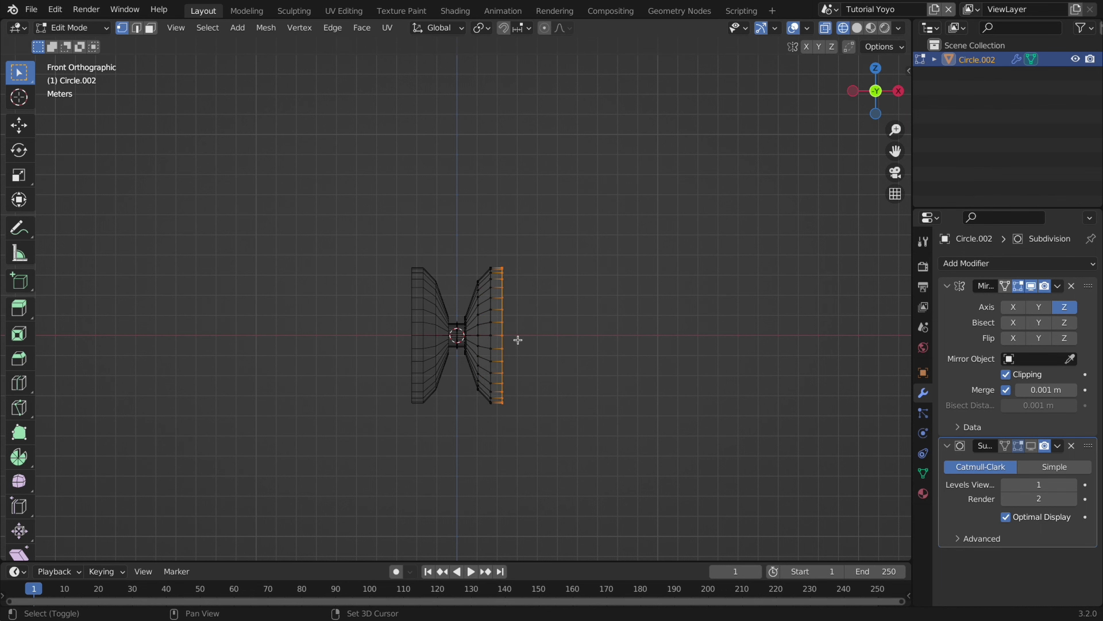
Cap the disc's open side with a face inset about 0.73 m and extrude it inward as a recess
key("shift+z")
middle_click_drag(518, 339, 517, 340)
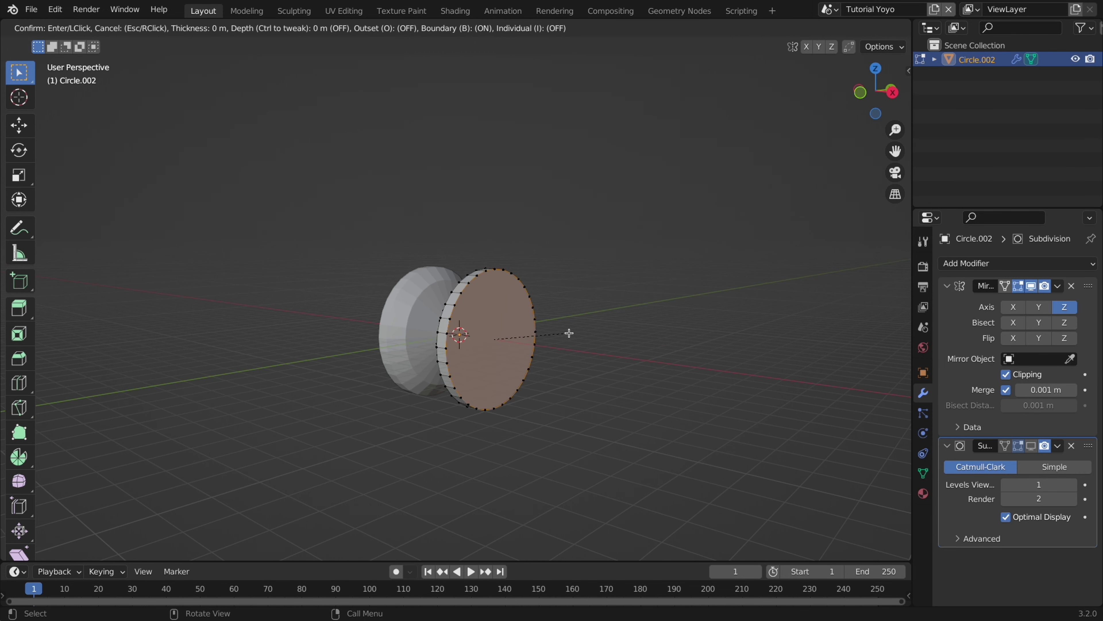
left_click(557, 336)
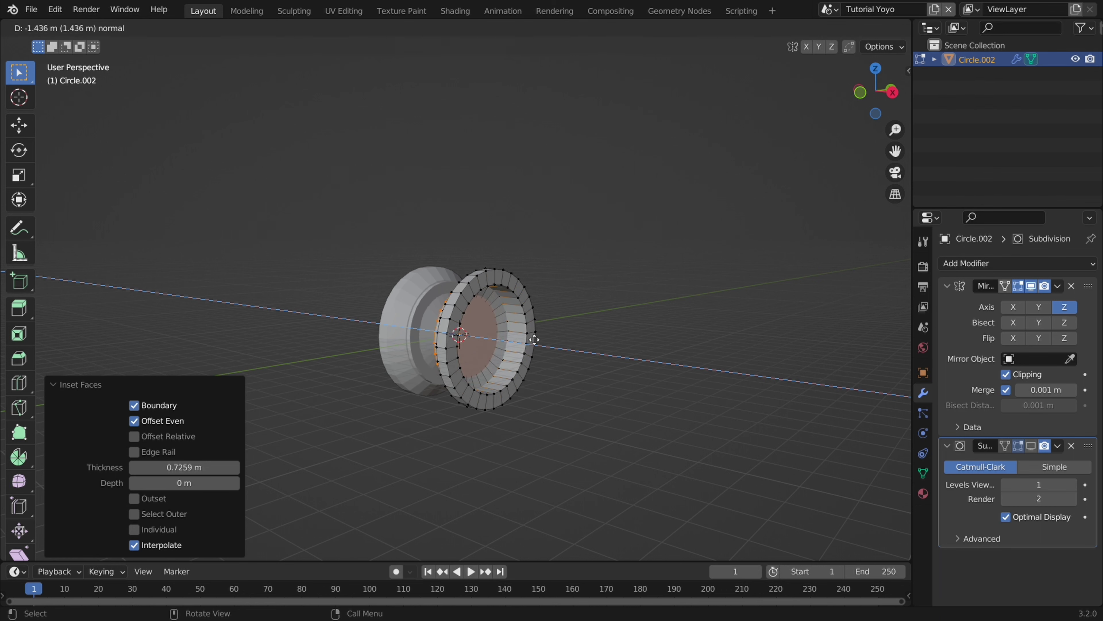
left_click(543, 341)
Inset the recess floor into a small central circle and move it about 0.085 m along X
middle_click_drag(543, 341, 497, 343)
key("shift+z")
key("shift+z")
key("i")
left_click(498, 343)
key("g")
left_click(498, 346)
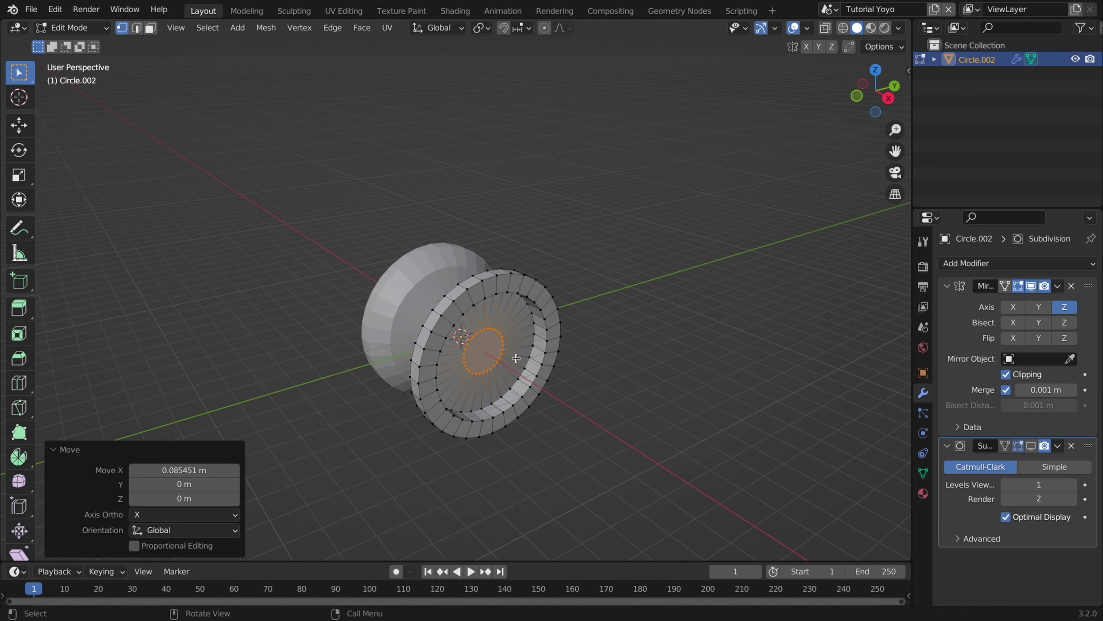
Inset the central circle of the recess and extrude it outward as a raised hub
left_click(507, 359)
key("e")
left_click(511, 361)
Inset the hub's end face and extrude it inward, setting the depth to -0.058097 m along its normal
scroll(511, 362, "up", 5)
middle_click_drag(511, 362, 489, 365)
left_click(493, 360)
key("e")
left_click(489, 365)
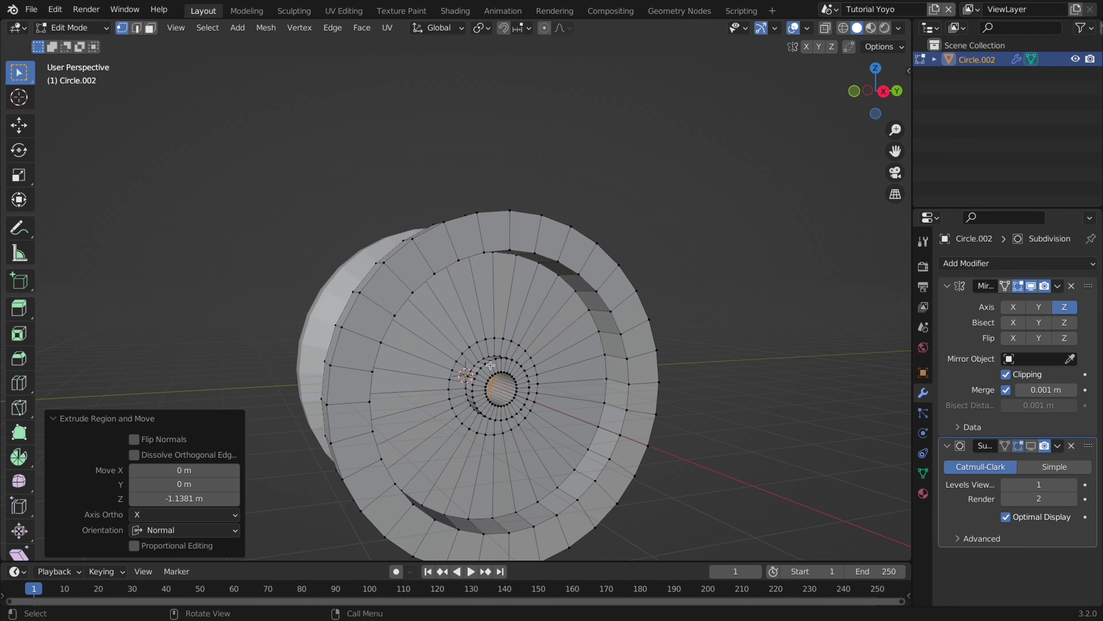
left_click_drag(184, 498, 201, 498)
middle_click_drag(266, 476, 309, 450)
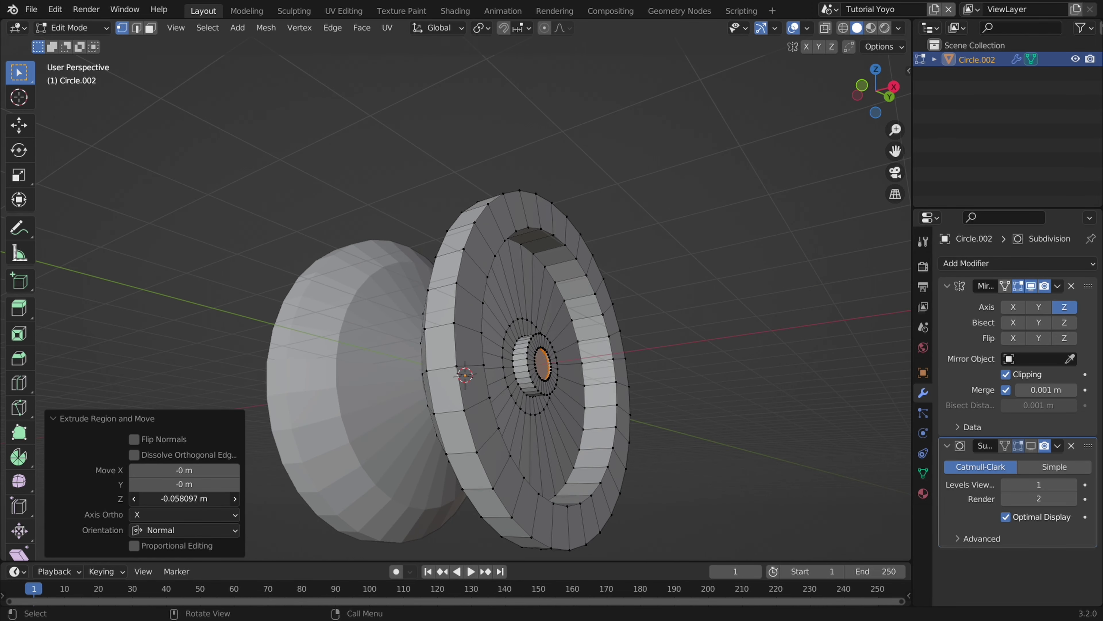
Return to Object Mode and enable viewport display of the Subdivision Surface modifier
key("Tab")
middle_click_drag(565, 424, 562, 424)
scroll(566, 425, "down", 2)
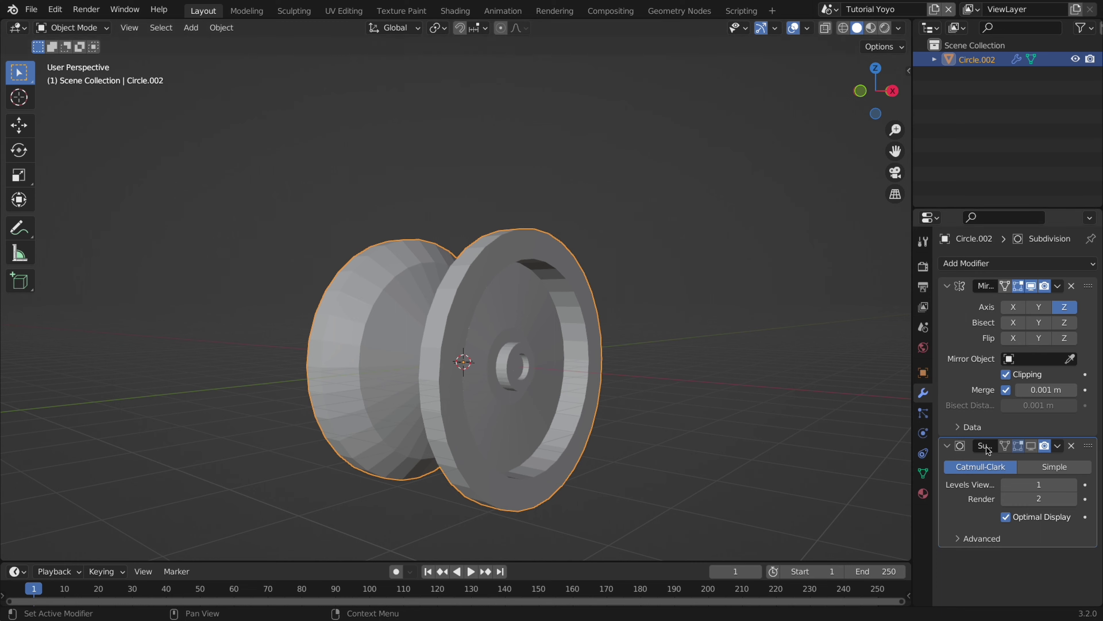
left_click(1030, 446)
In Edit Mode with face selection, select a face near the disc's hub and inset it
key("Tab")
middle_click_drag(674, 445, 543, 417)
scroll(530, 405, "up", 4)
key("3")
left_click(530, 404)
key("i")
left_click(531, 409)
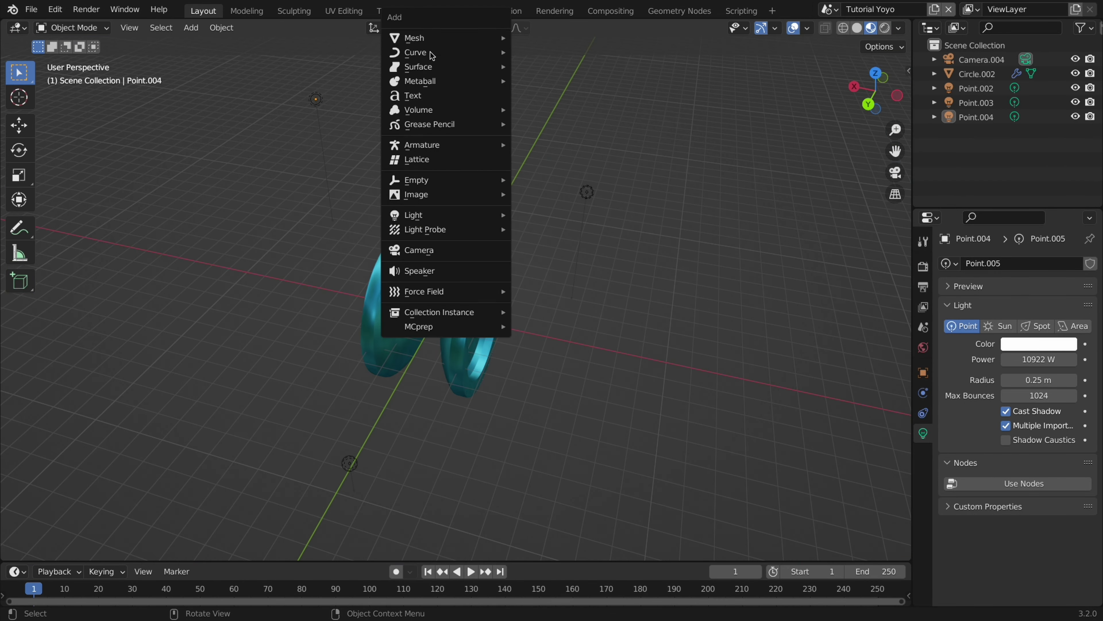
Add a mesh circle at the axle for the string and set its vertices to 8
mouse_move(499, 38)
left_click(539, 67)
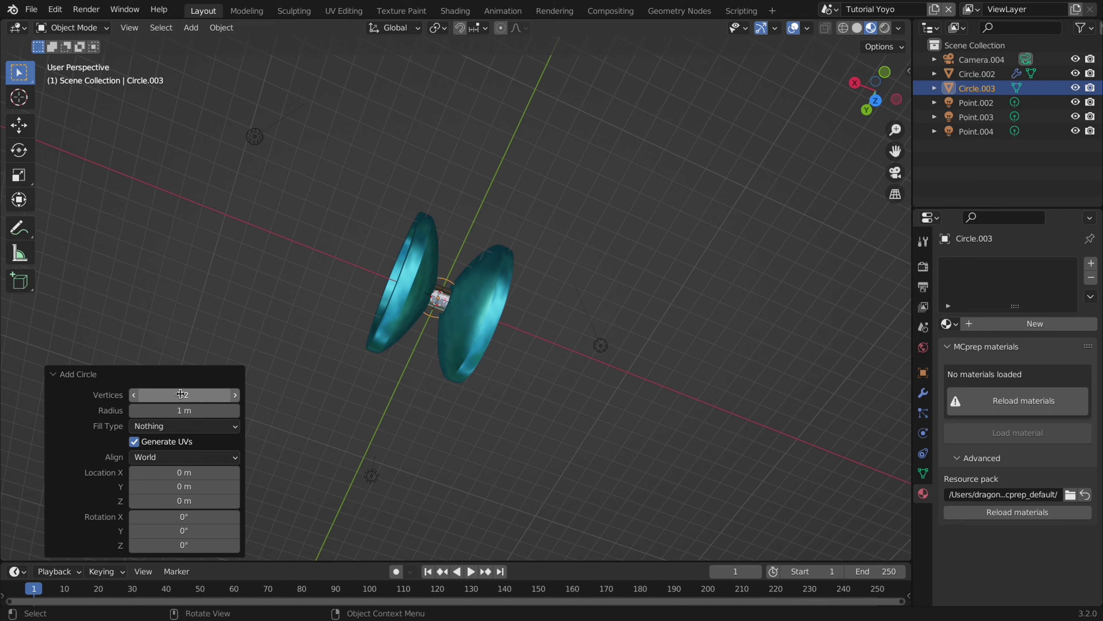
scroll(428, 322, "down", 3)
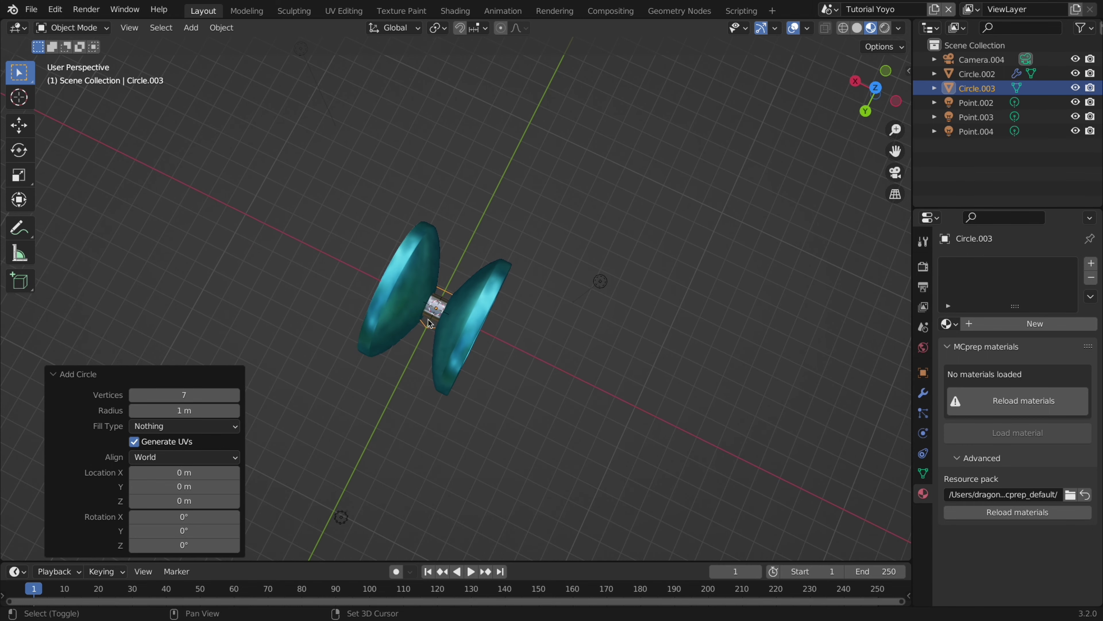
left_click(236, 395)
key("shift+z")
scroll(402, 385, "down", 3)
scroll(401, 386, "up", 3)
scroll(402, 386, "up", 2, "ctrl")
key("KP_Decimal")
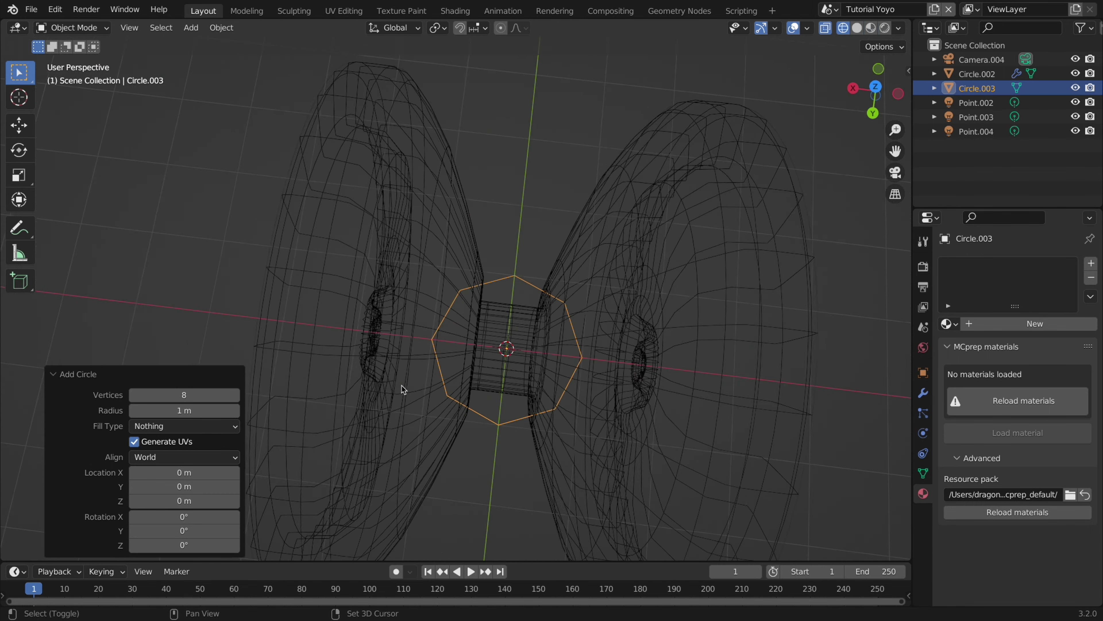
Scale the eight-sided circle by 0.098 in Edit Mode from the top view
key("KP_7")
key("Tab")
key("s")
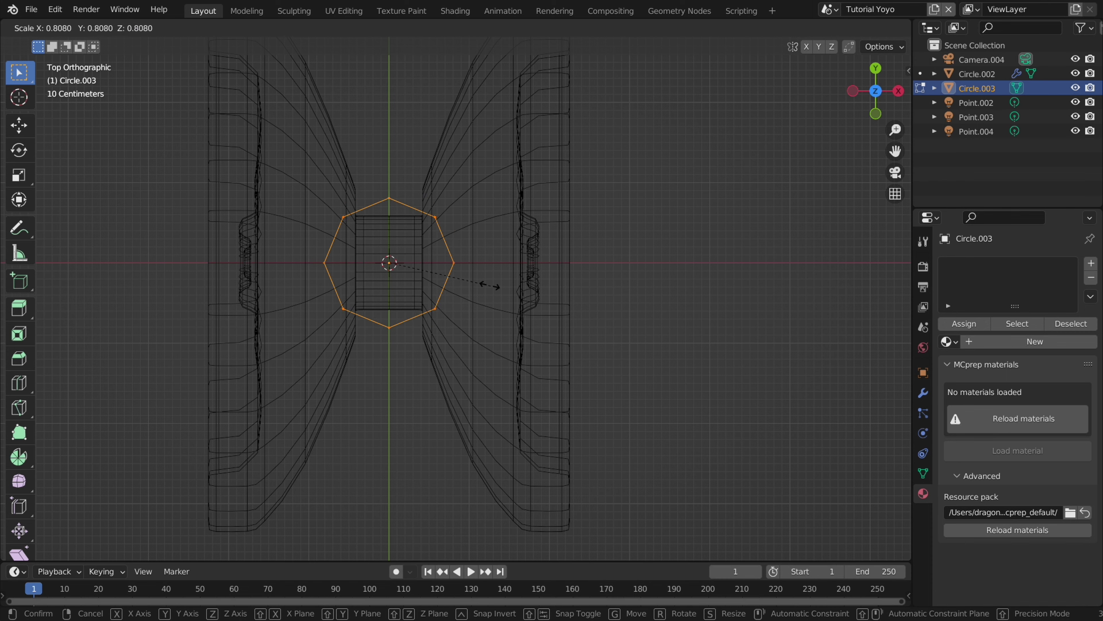
left_click(401, 291)
key("KP_Decimal")
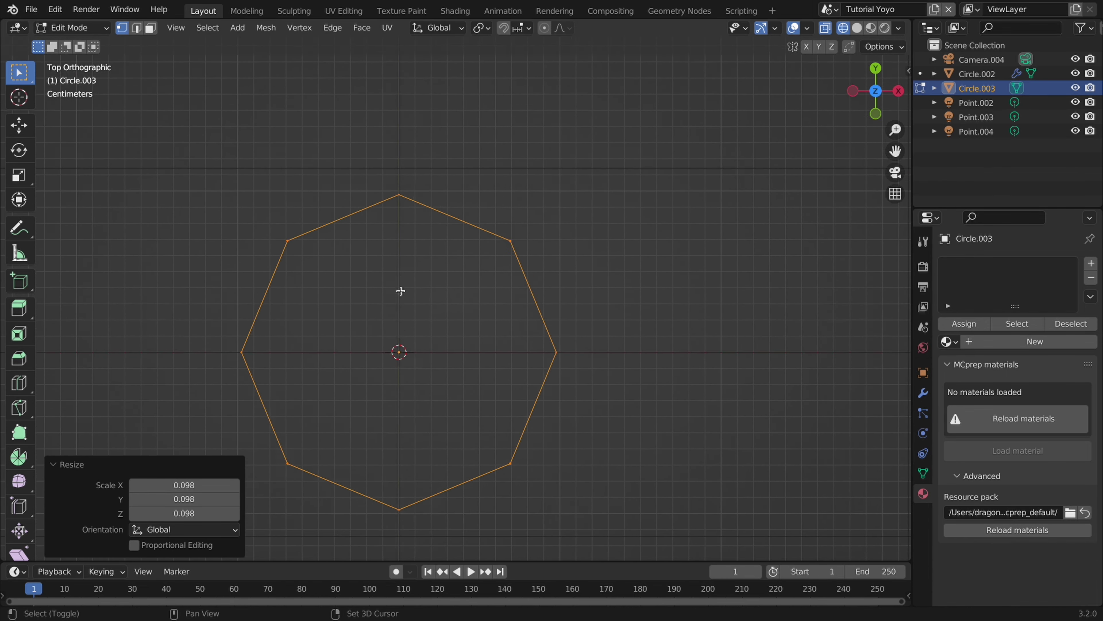
Move the small circle off the origin by about 0.098 m in X and 0.049 m in Y
scroll(488, 313, "down", 3)
key("g")
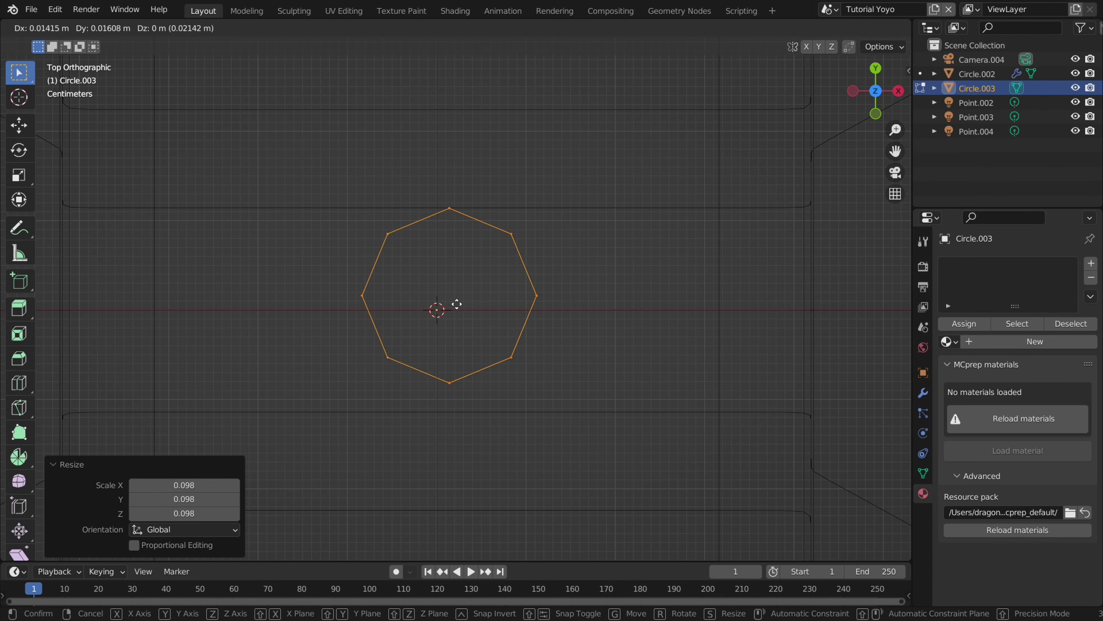
left_click(520, 275)
Duplicate the small circle twice and place the copies around the origin as a three-strand string profile
left_click_drag(520, 278, 325, 320)
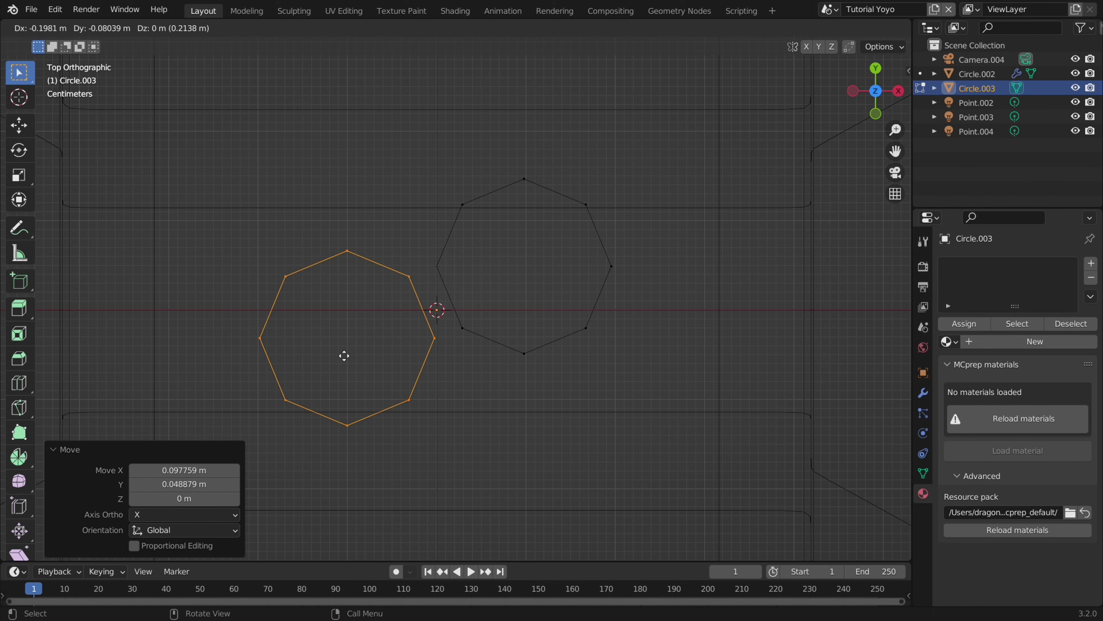
left_click(337, 291)
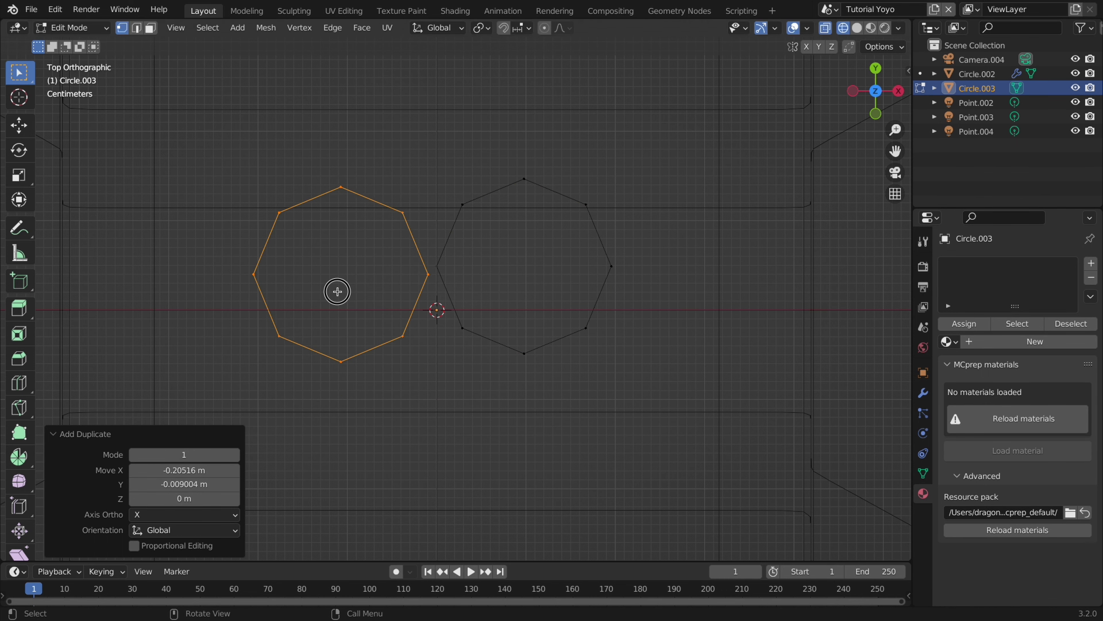
left_click(433, 438)
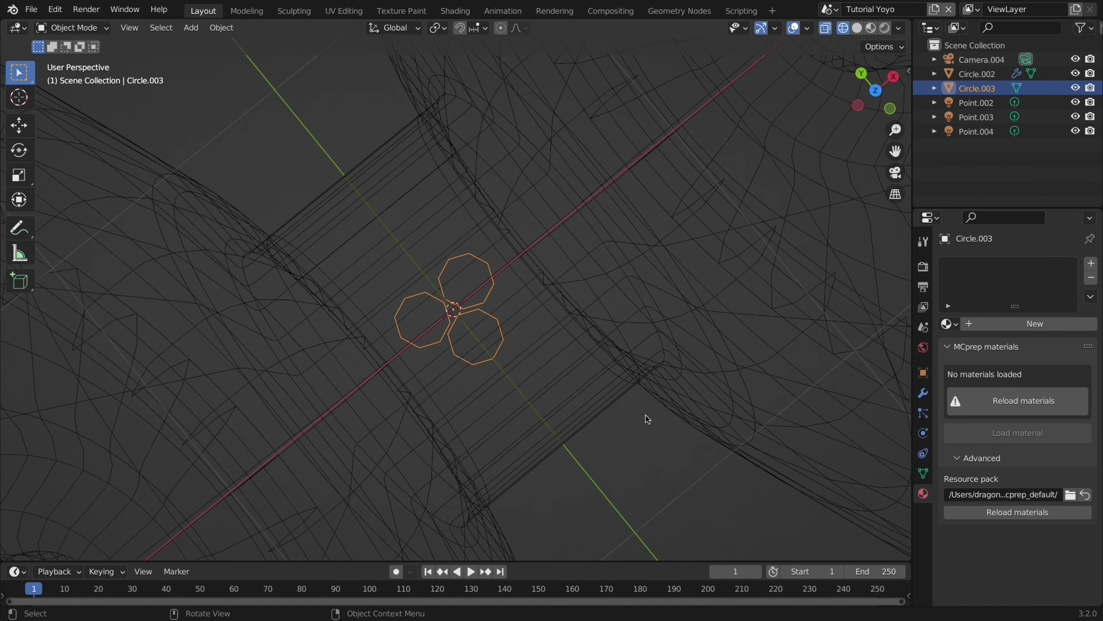
Add a Screw modifier to the three-circle string profile and view the result in wireframe
left_click(924, 392)
left_click(961, 263)
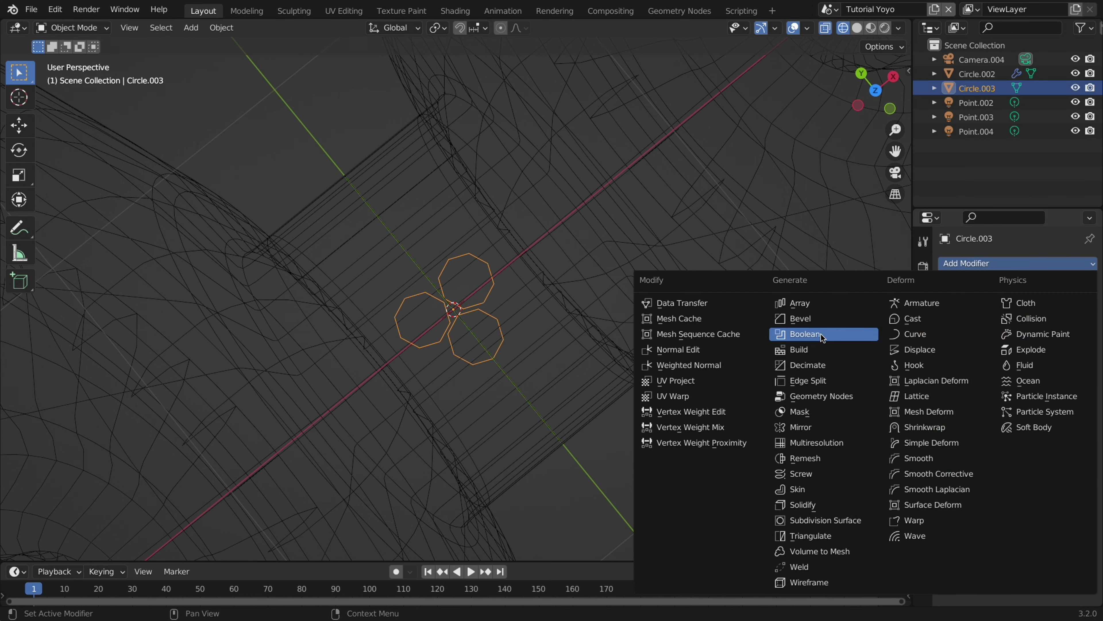
left_click(800, 477)
scroll(636, 356, "down", 5)
key("shift+z")
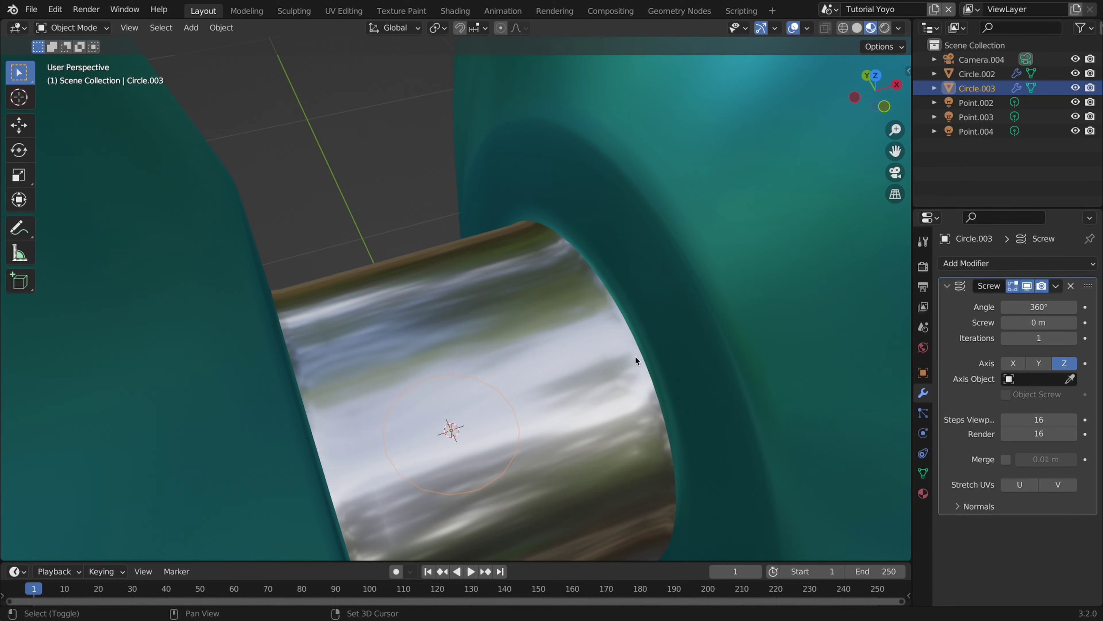
key("shift+z")
middle_click_drag(635, 357, 744, 368)
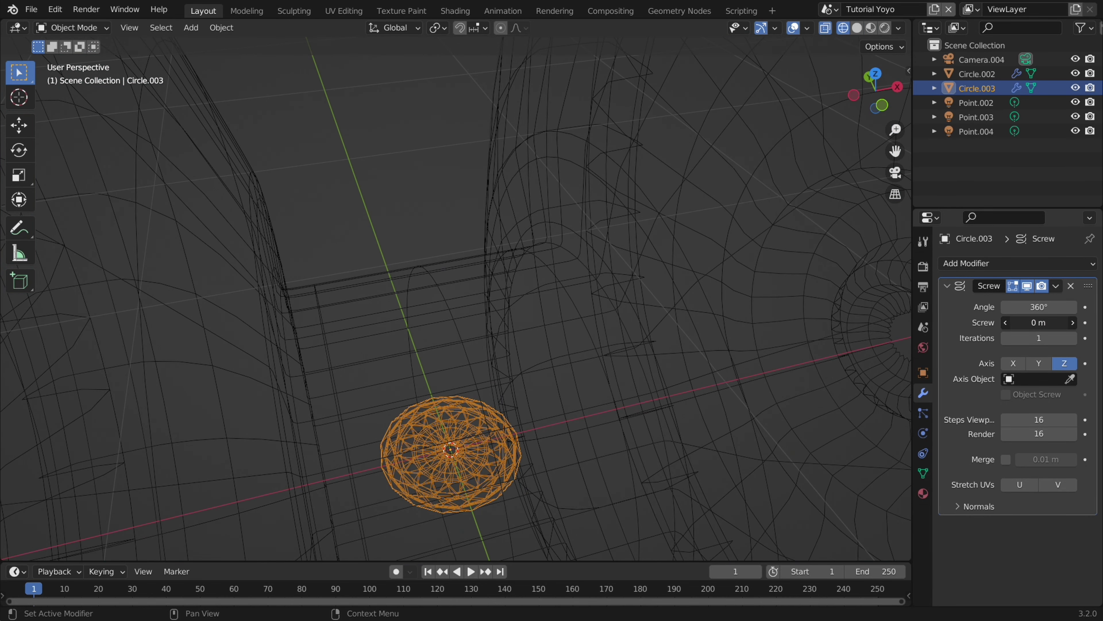
Set the string's Screw modifier to a screw height of 7.2 m and inspect the strands around the axle
left_click_drag(1039, 322, 1064, 322)
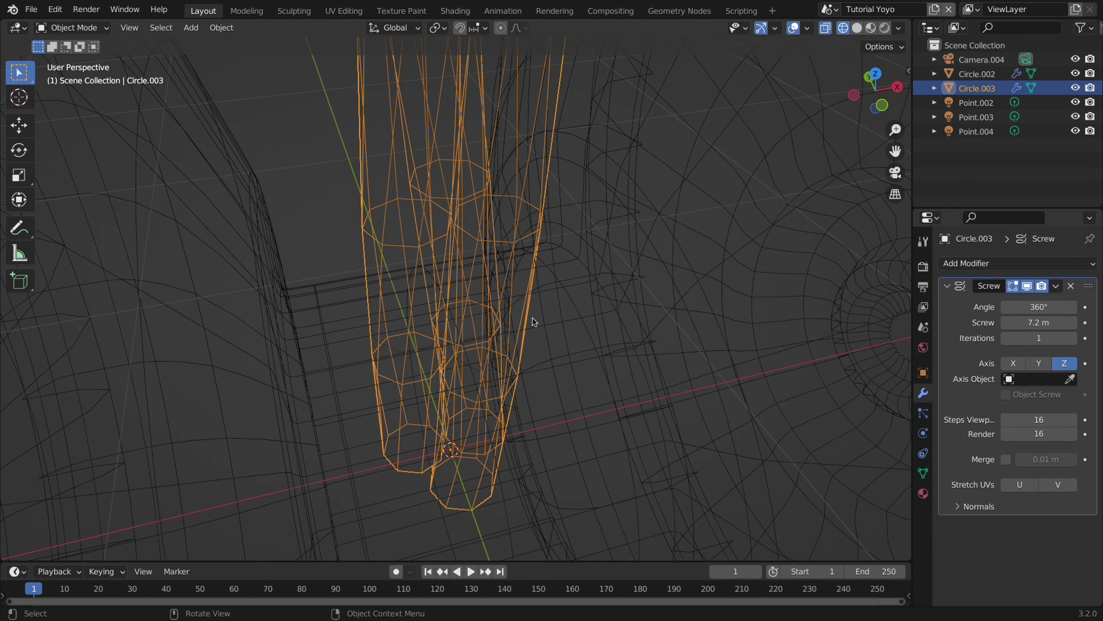
scroll(532, 318, "down", 3)
key("shift+z")
scroll(532, 318, "down", 4)
scroll(532, 318, "down", 5, "ctrl")
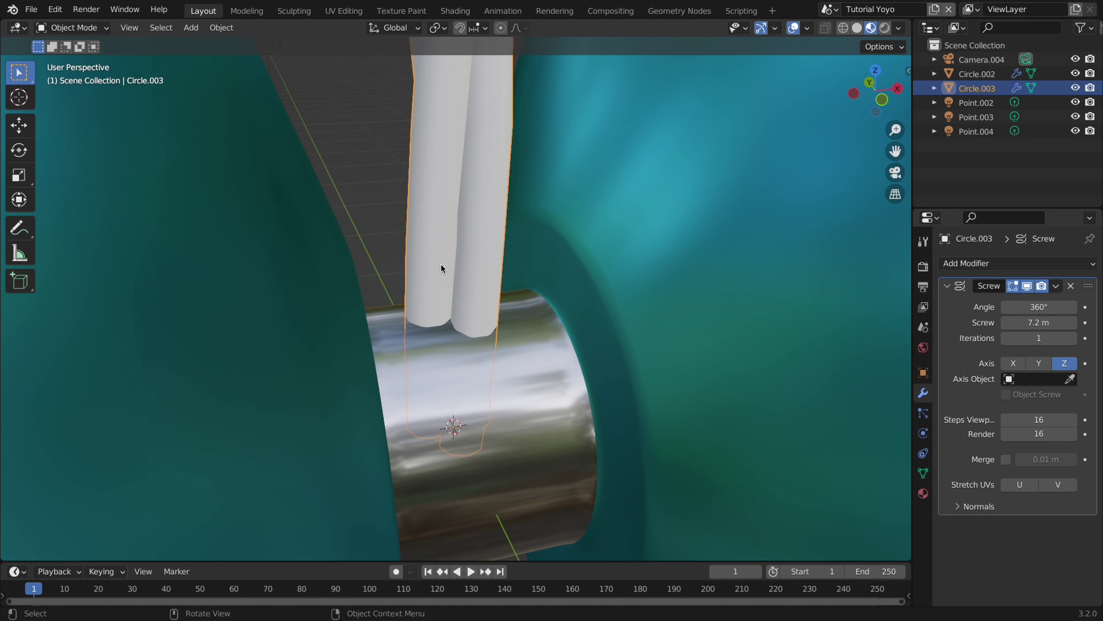
scroll(446, 263, "right", 10)
scroll(447, 263, "left", 10)
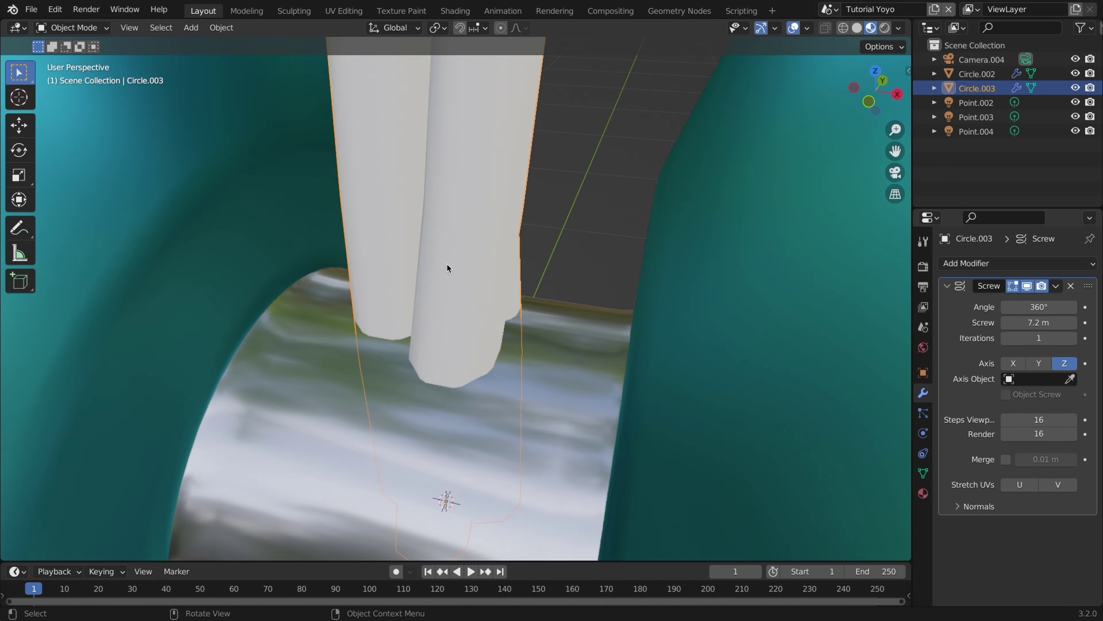
scroll(446, 263, "down", 10, "ctrl")
scroll(446, 263, "down", 5)
scroll(446, 263, "up", 2, "ctrl")
Set the screw height of the string's Screw modifier to 2.5 m for a tighter twist
mouse_move(1038, 322)
left_mouse_down()
mouse_move(1021, 322)
mouse_move(1030, 322)
left_mouse_up()
scroll(581, 341, "up", 3, "shift")
scroll(581, 341, "down", 10, "shift")
scroll(580, 340, "down", 4)
scroll(580, 339, "right", 5)
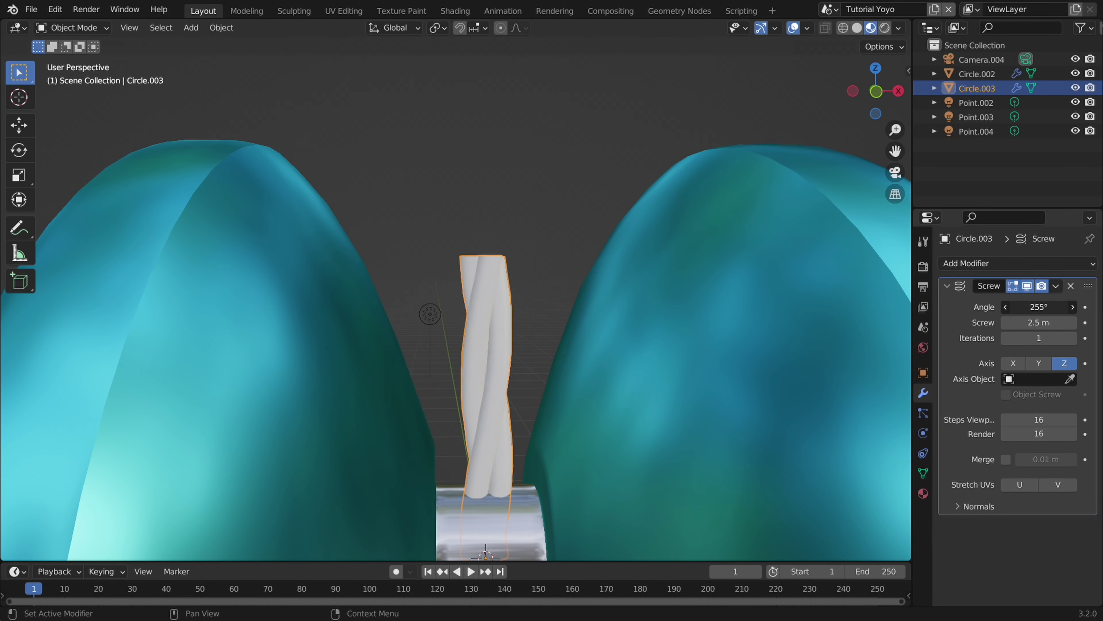
Lengthen the twisted string to 13 iterations in the Screw modifier and inspect it with the whole yoyo
left_click_drag(1038, 338, 1064, 338)
scroll(570, 243, "down", 10, "ctrl")
scroll(571, 243, "up", 12, "ctrl")
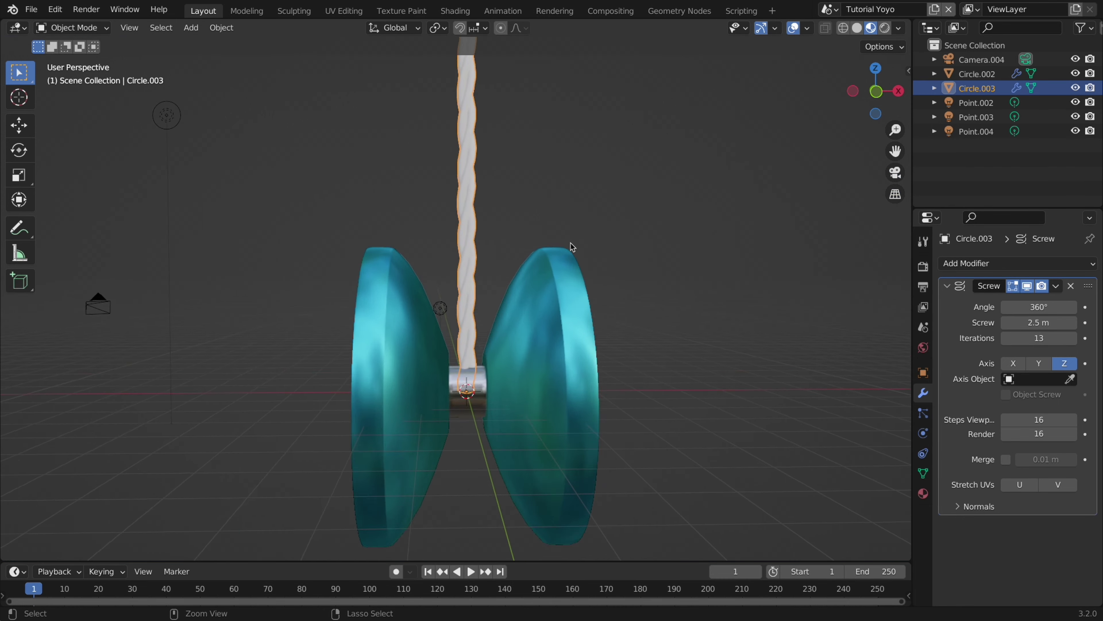
scroll(571, 243, "left", 10)
scroll(571, 243, "down", 12, "ctrl")
scroll(571, 243, "left", 10)
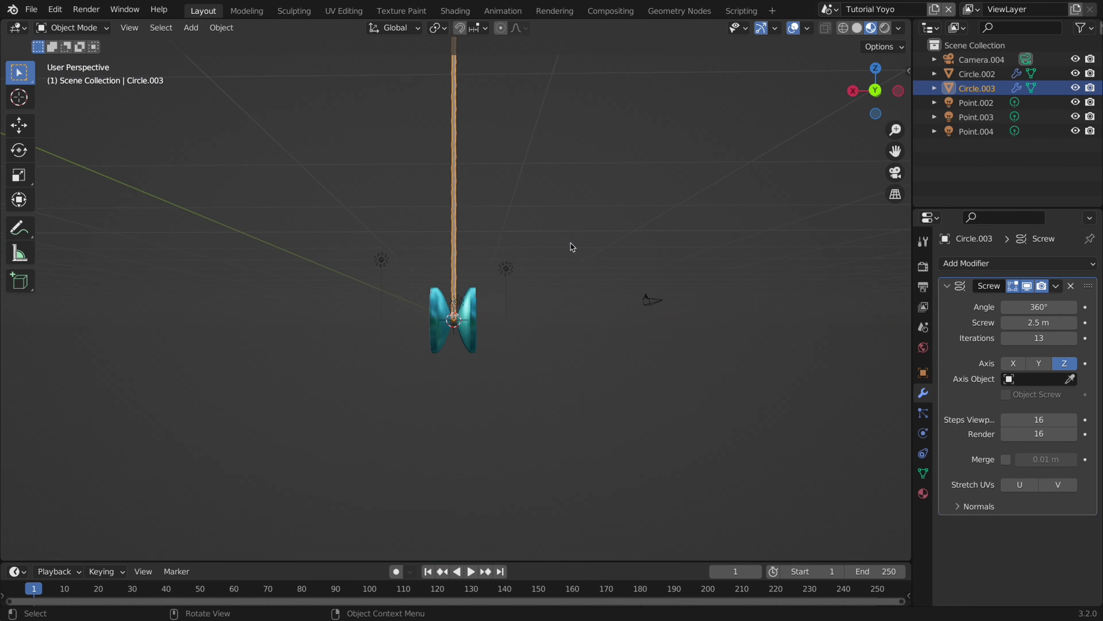
scroll(571, 244, "up", 5, "ctrl")
scroll(535, 179, "up", 8)
scroll(535, 181, "down", 10)
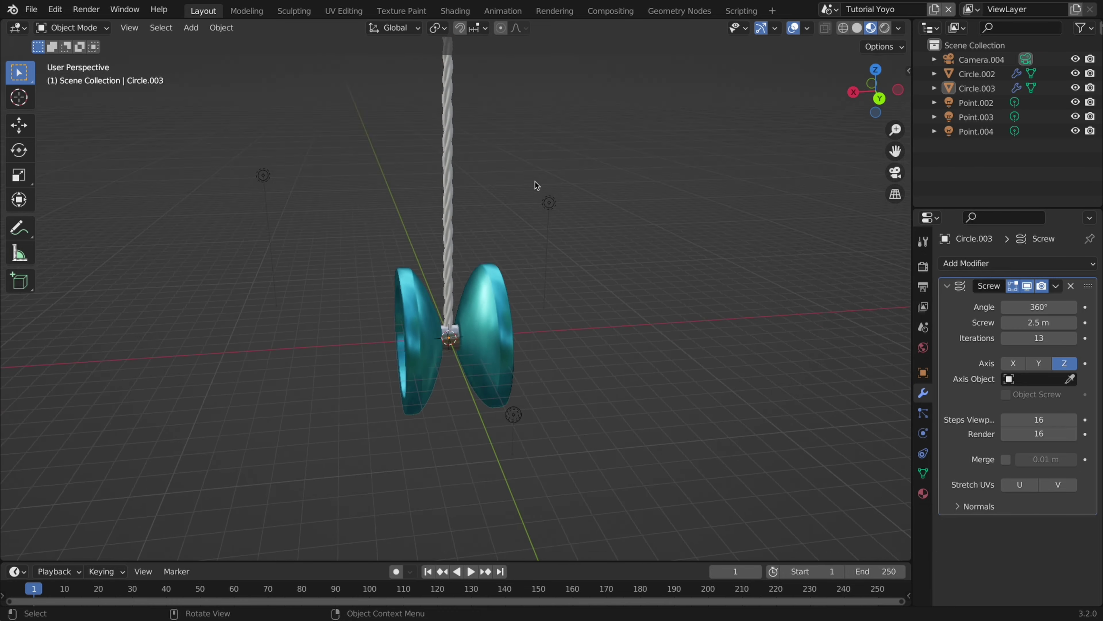
Add a Bezier curve at the yoyo's center and show the scene in wireframe
scroll(534, 181, "up", 12, "ctrl")
scroll(537, 186, "up", 3, "ctrl")
key("shift+a")
mouse_move(504, 243)
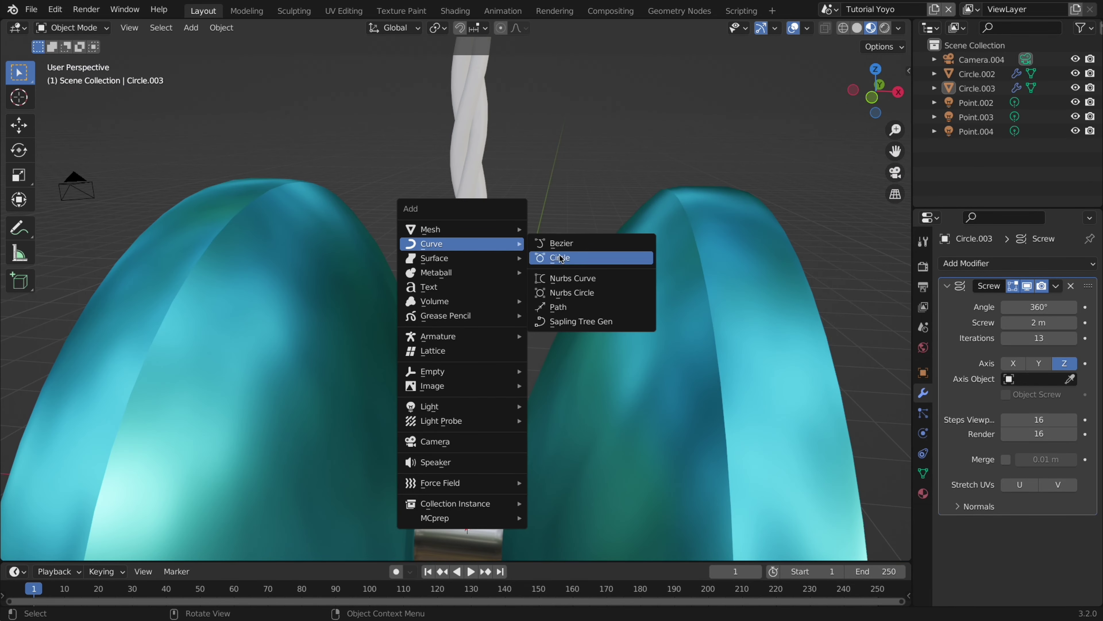
left_click(559, 245)
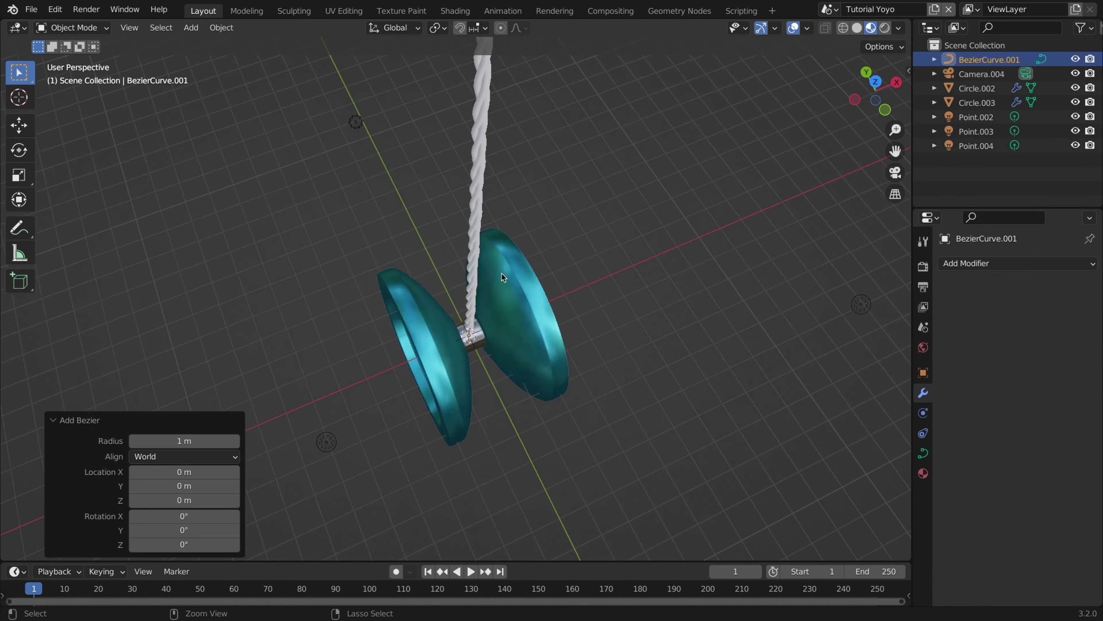
key("shift+z")
scroll(501, 273, "up", 6, "ctrl")
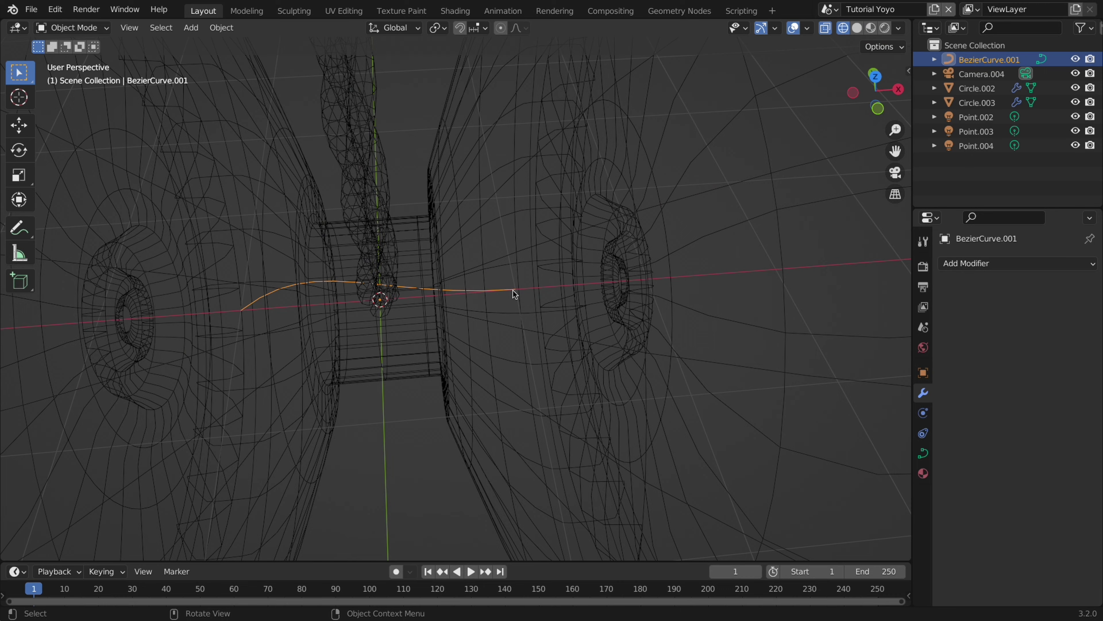
Rotate the Bezier curve 90 degrees about the global Y axis
key("r")
key("x")
key("Escape")
scroll(490, 293, "left", 5)
scroll(517, 298, "down", 5)
type("ry90")
key("Return")
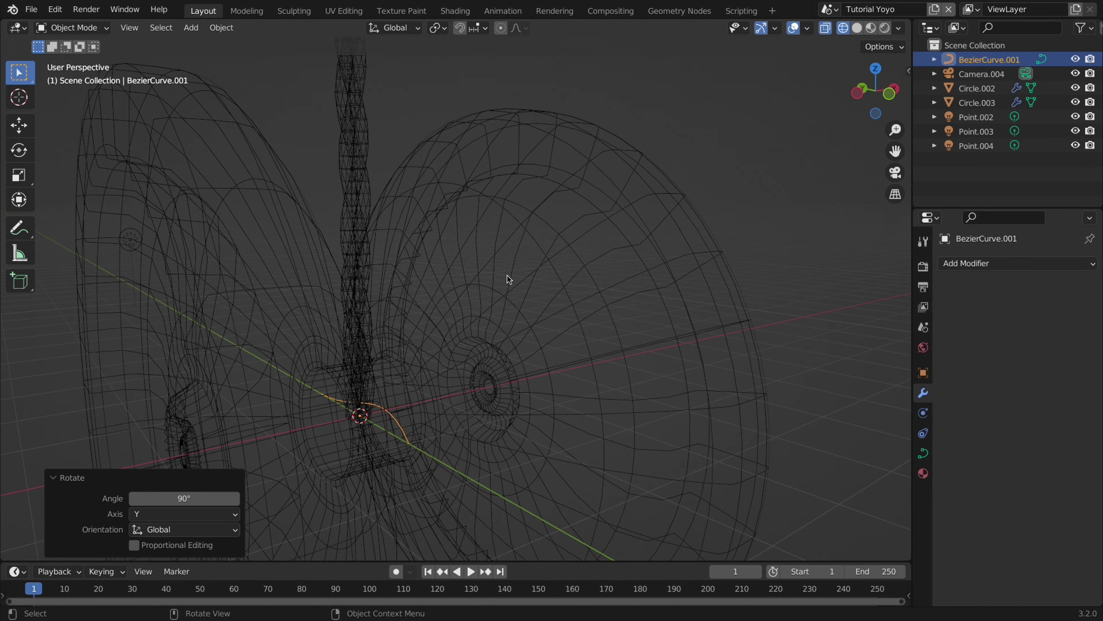
Add a Curve modifier to the string that follows the Bezier curve, with Z as the deform axis
key("shift+z")
left_click(369, 186)
left_click(1031, 264)
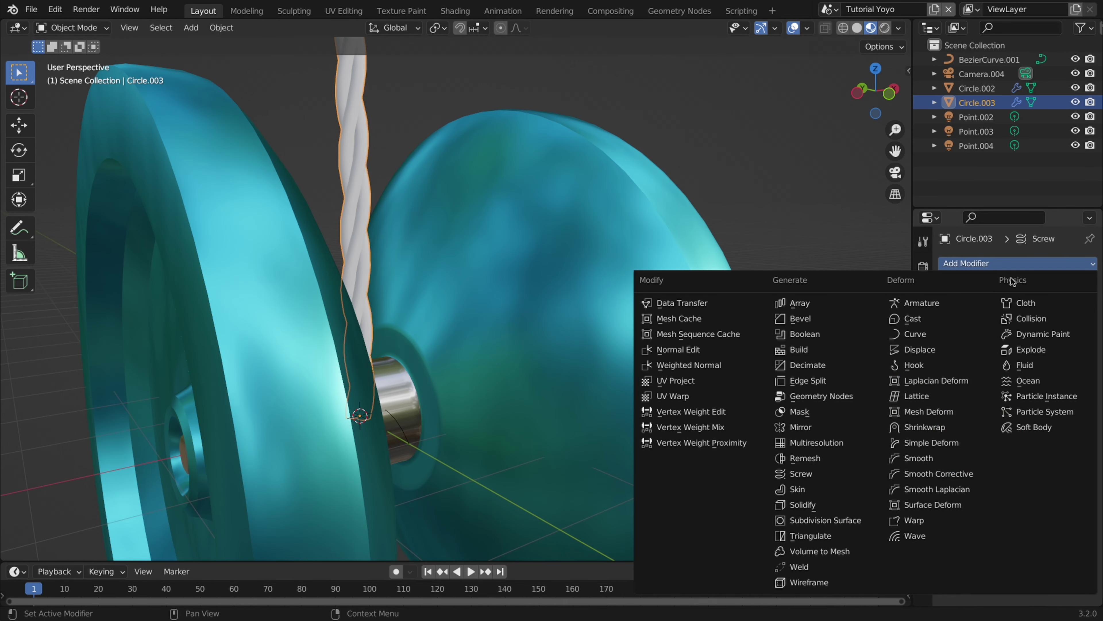
left_click(937, 333)
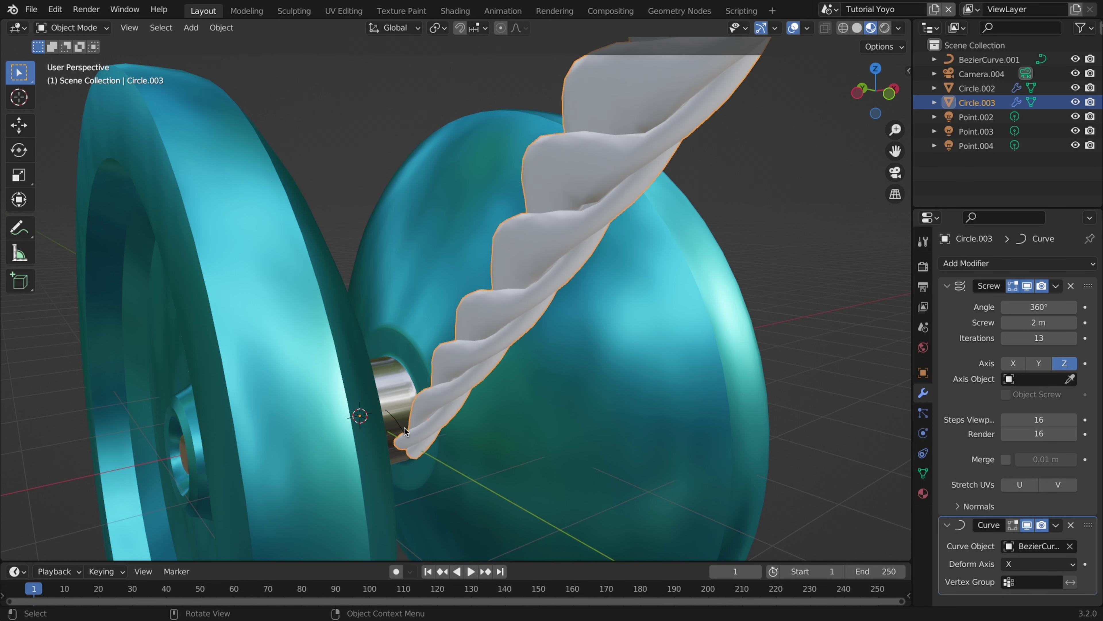
left_click(1015, 565)
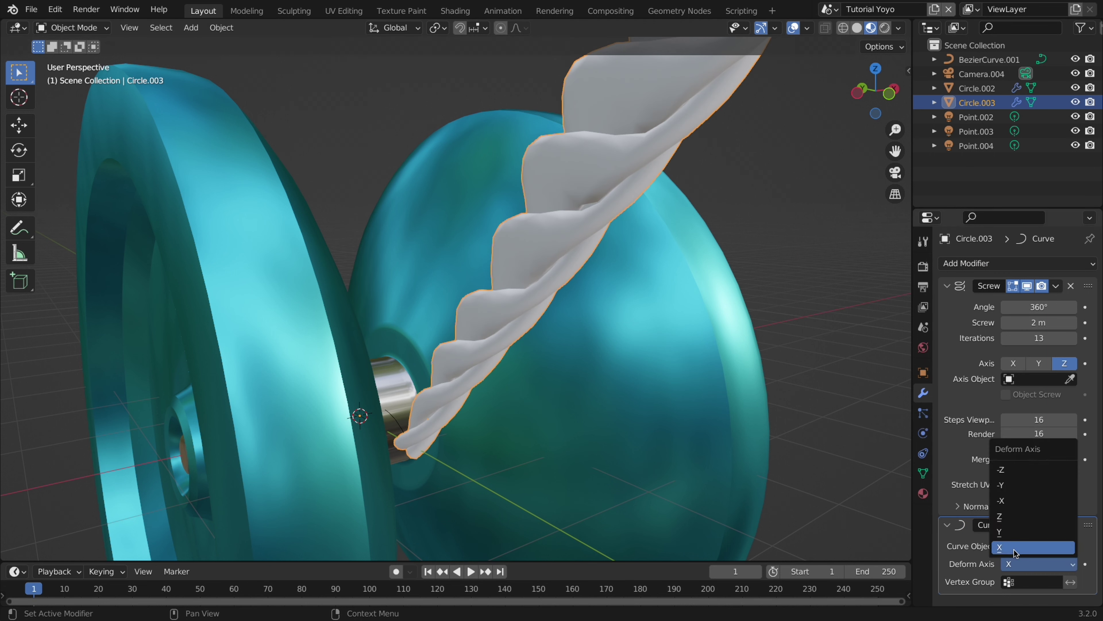
left_click(1010, 517)
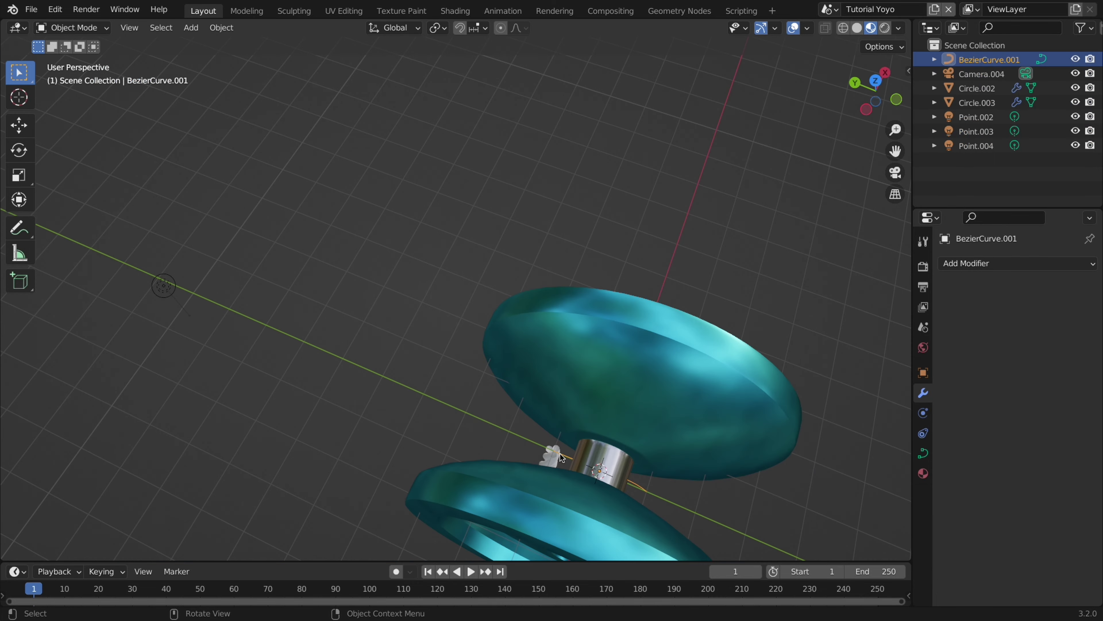
Apply the Bezier curve's transforms and choose Z again as the deform axis of the string's Curve modifier
key("ctrl+a")
left_click(717, 283)
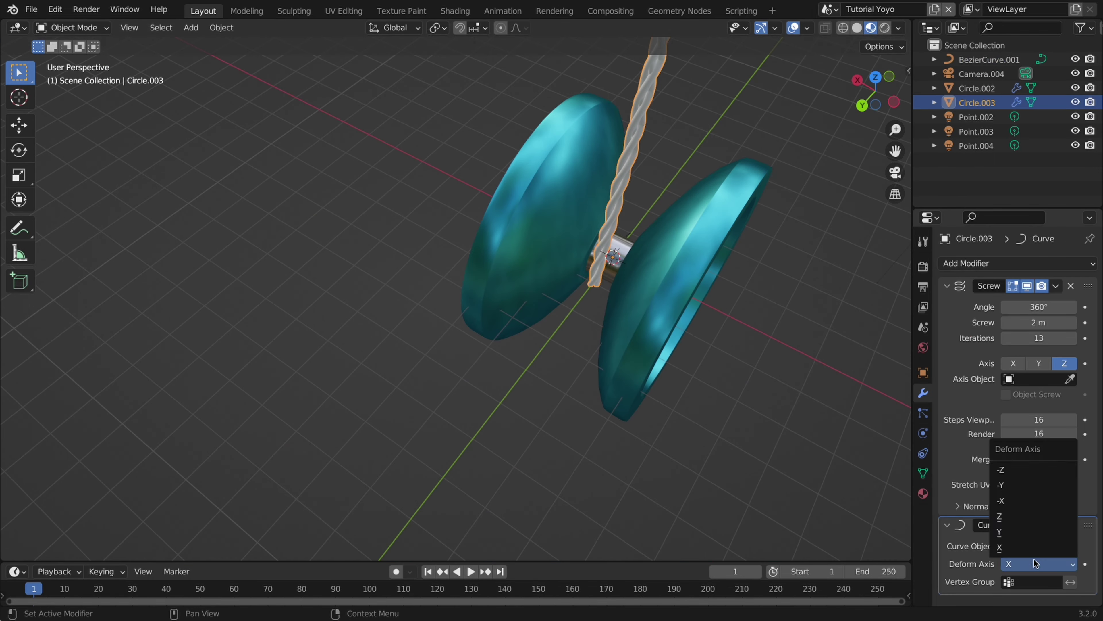
left_click(1010, 517)
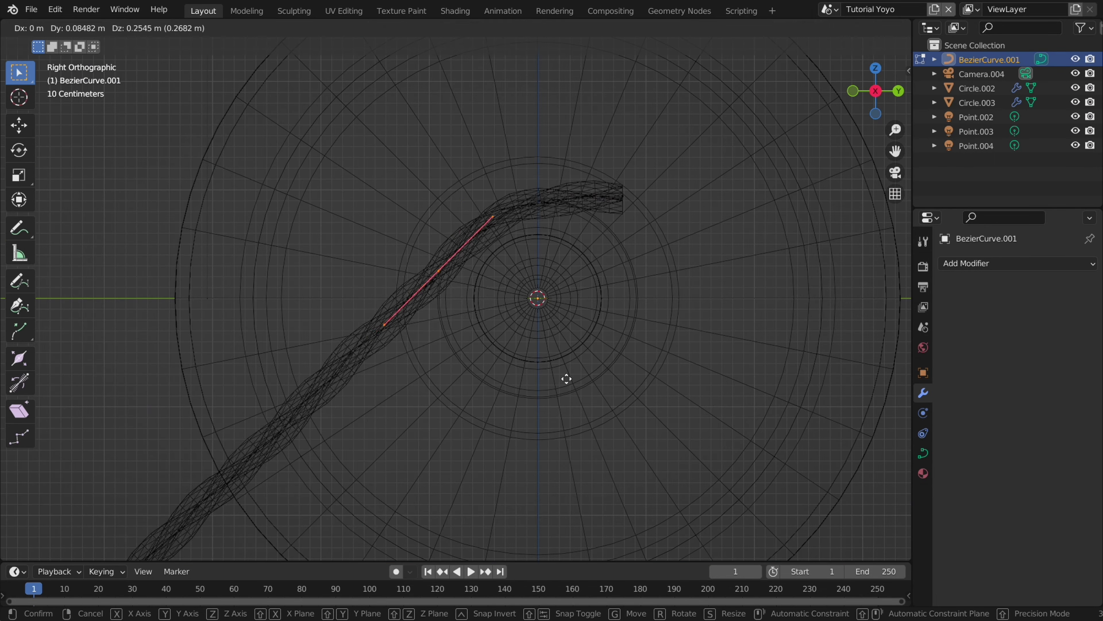
Move, rotate and extrude the Bezier curve's control points in the right view so the string wraps around the axle
left_click(613, 365)
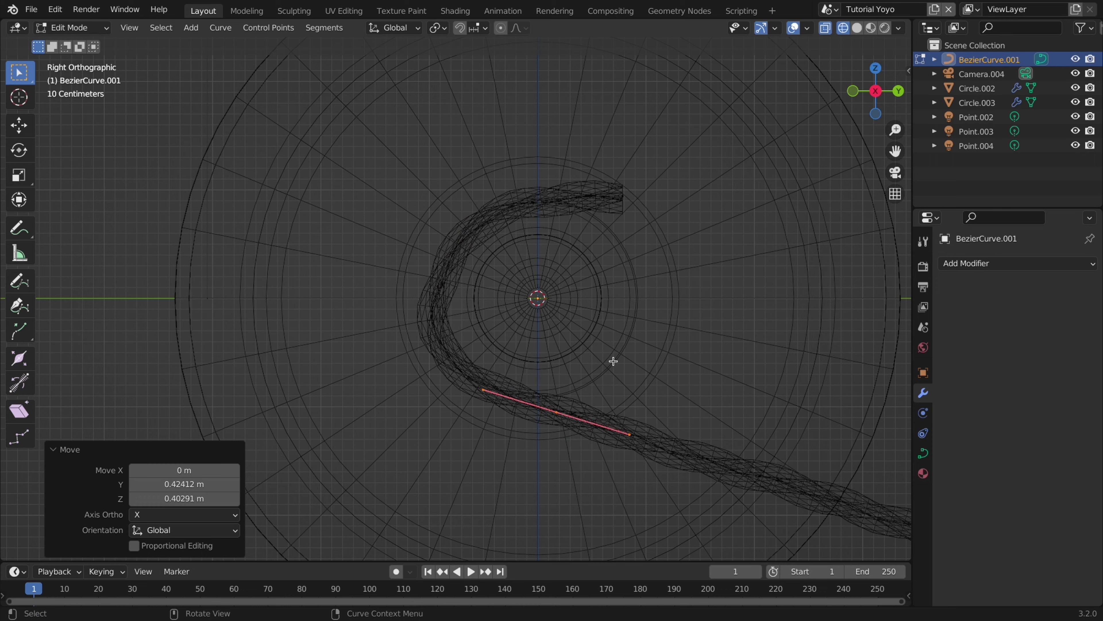
key("r")
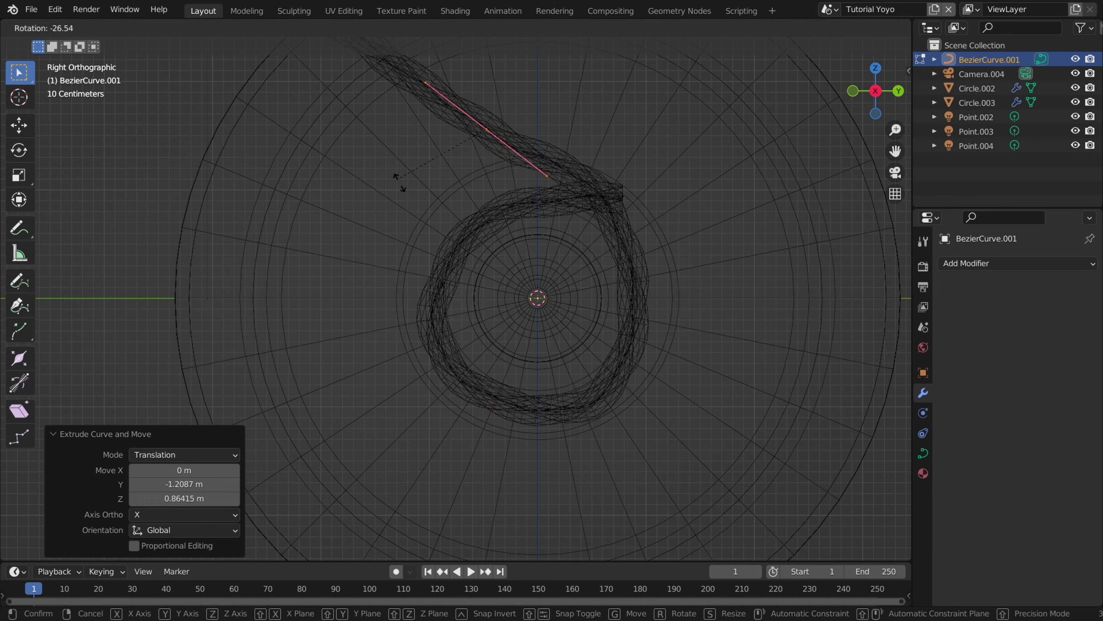
left_click(399, 182)
key("e")
left_click(466, 444)
key("r")
Extrude and rotate a further end point so the string runs away from the axle, and check its path
scroll(477, 116, "down", 10)
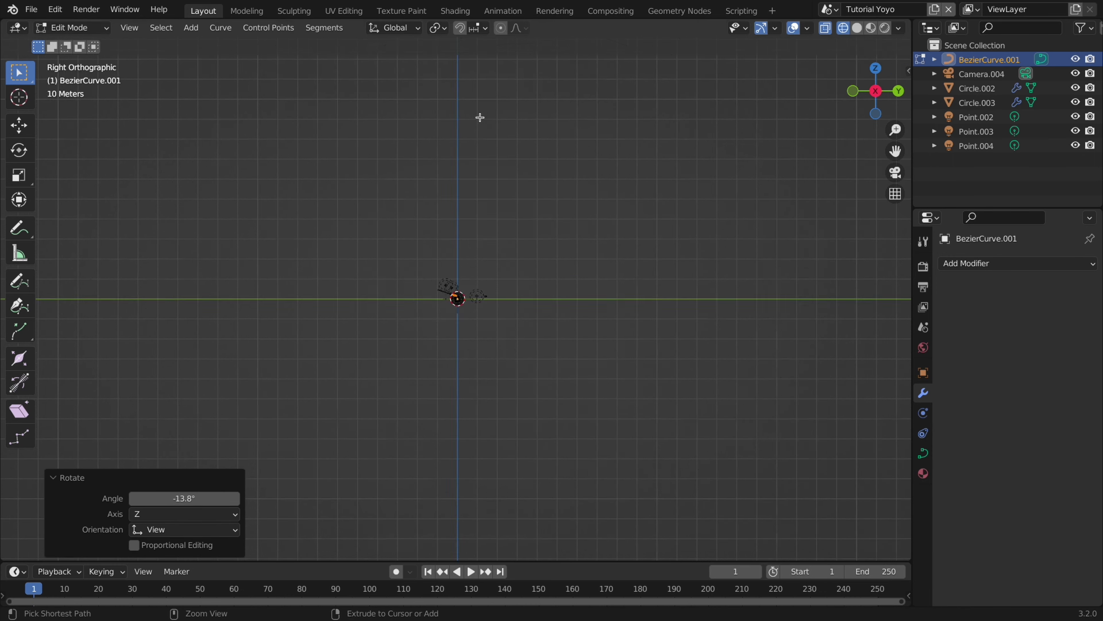
scroll(478, 115, "up", 6)
key("e")
key("r")
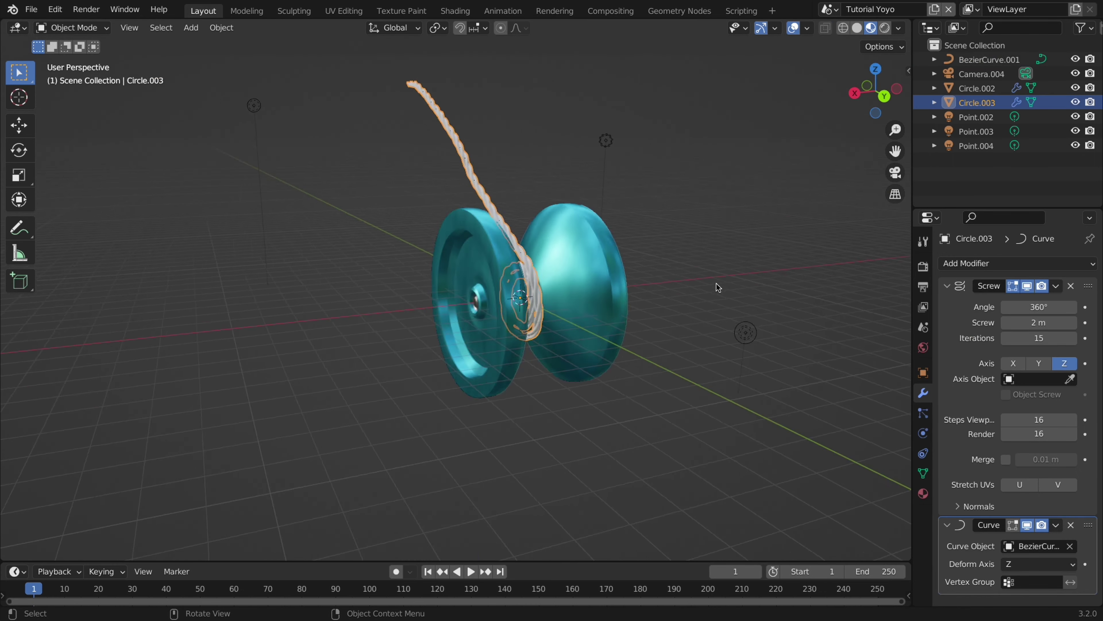
middle_click_drag(714, 288, 707, 244)
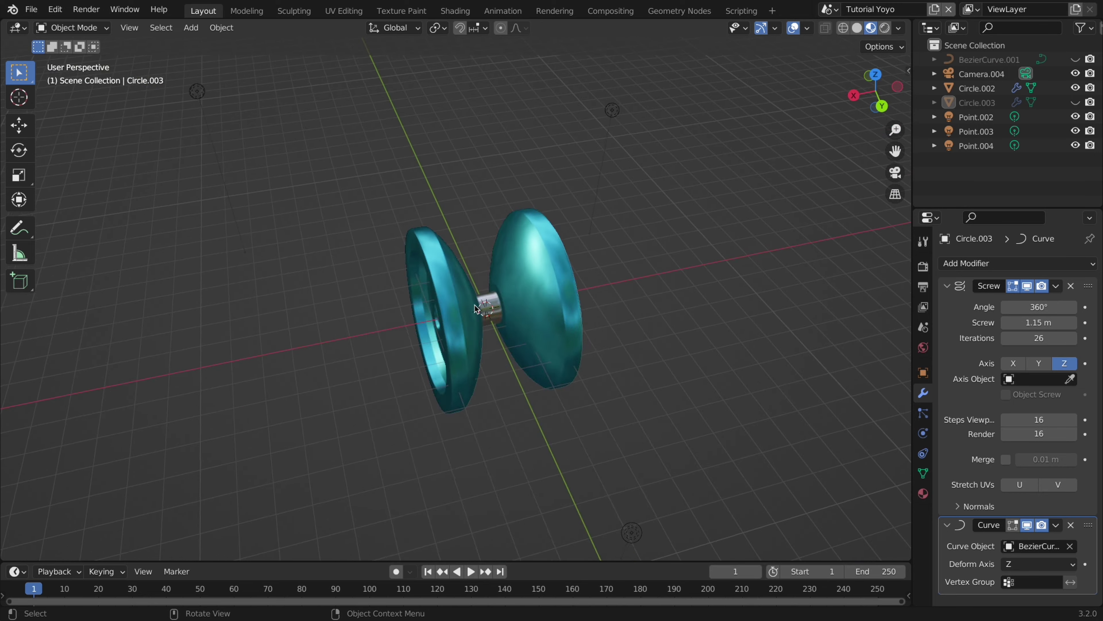
Add a cube merged at its center into a single vertex and place that vertex straight below the axle
key("shift+a")
mouse_move(435, 291)
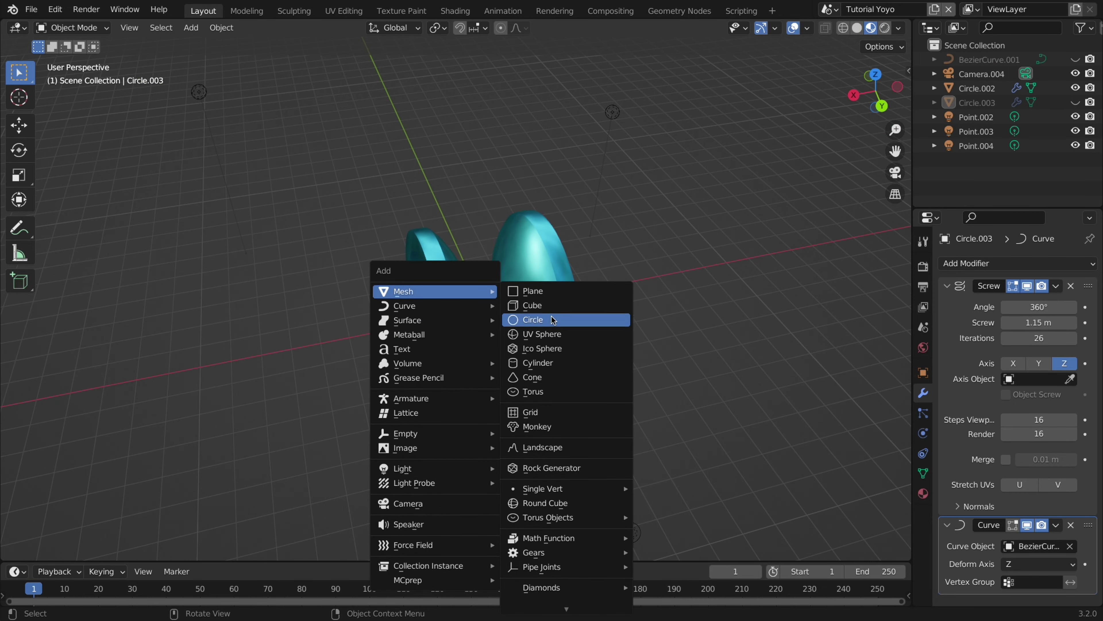
left_click(520, 307)
key("Tab")
key("m")
left_click(451, 312)
key("KP_1")
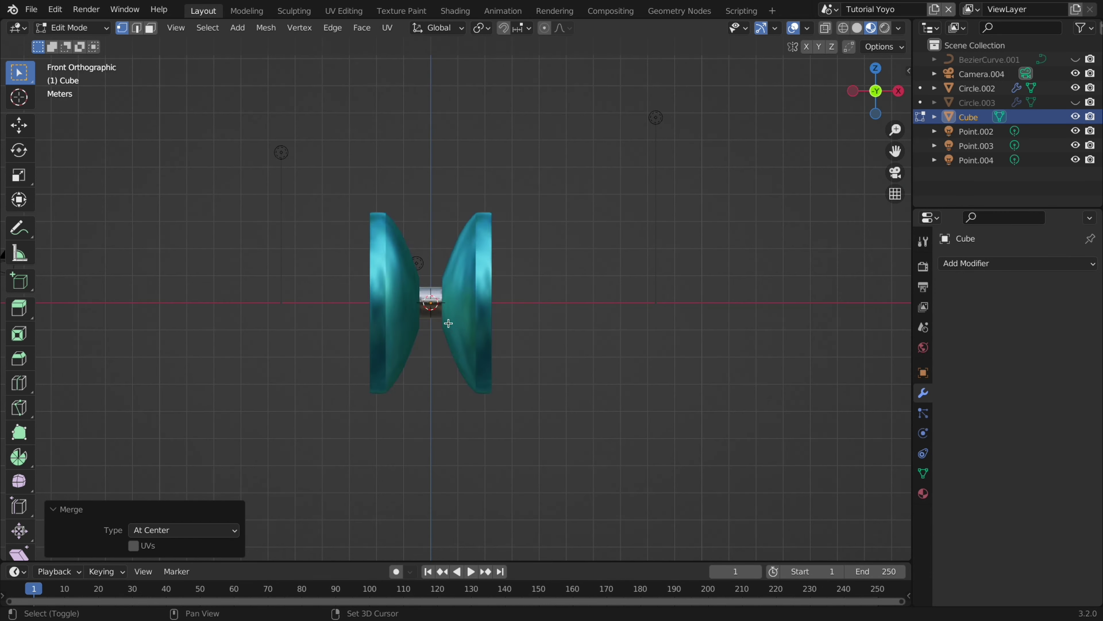
key("shift+z")
key("KP_3")
scroll(553, 352, "up", 7)
key("Tab")
Add a Screw modifier to the single vertex with a screw height of 1.7 m around the X axis
left_click(999, 264)
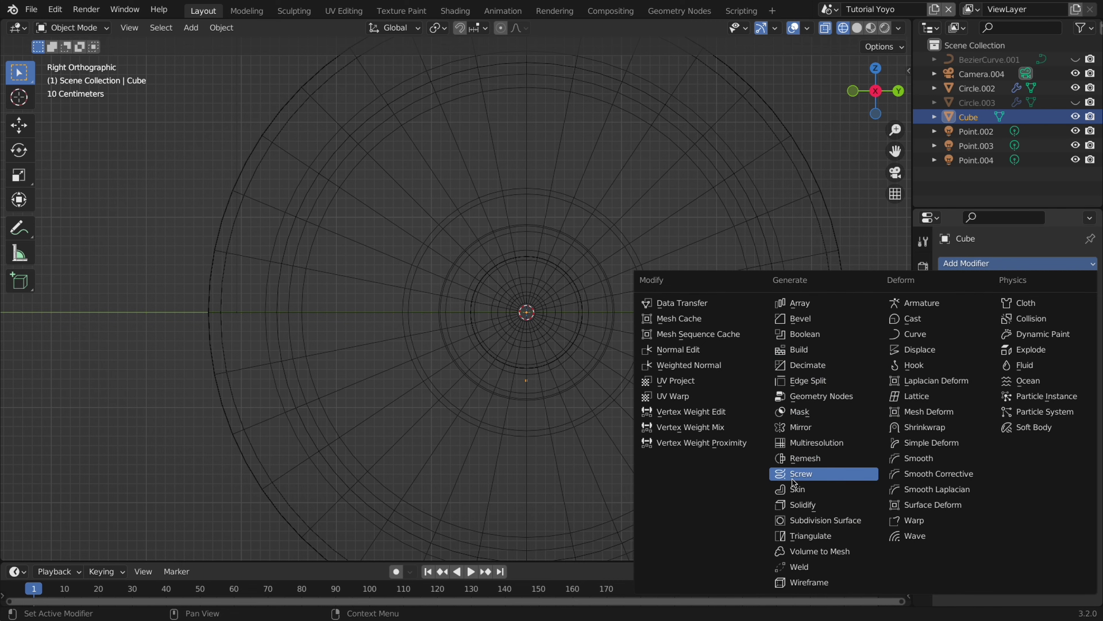
left_click(799, 473)
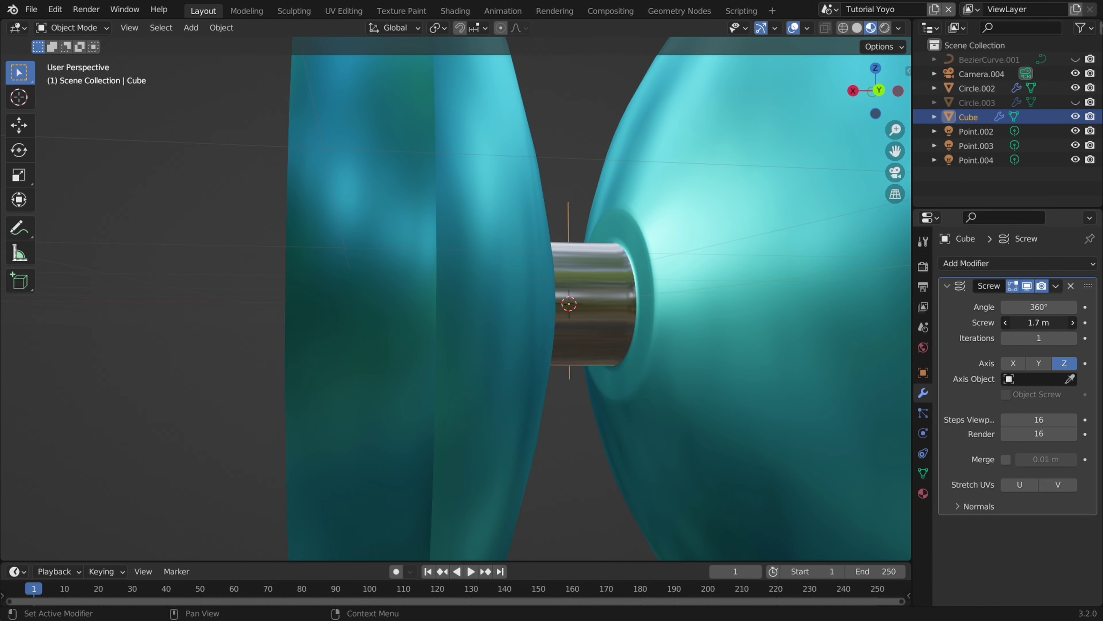
middle_click_drag(490, 330, 517, 337)
left_click(1039, 364)
left_click(1013, 364)
key("shift+z")
middle_click_drag(664, 332, 673, 350)
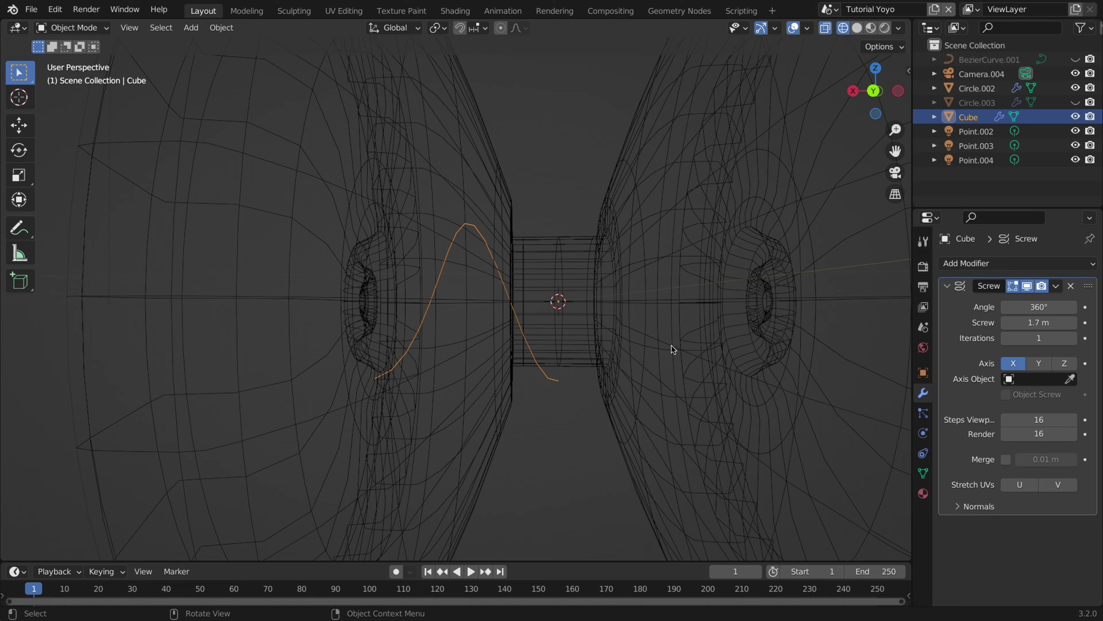
Move the coil's vertex about -0.403 m along X in Edit Mode to shift the coil along the axle
key("Tab")
middle_click_drag(473, 257, 471, 290)
key("g")
key("y")
key("x")
left_click(551, 325)
key("shift+z")
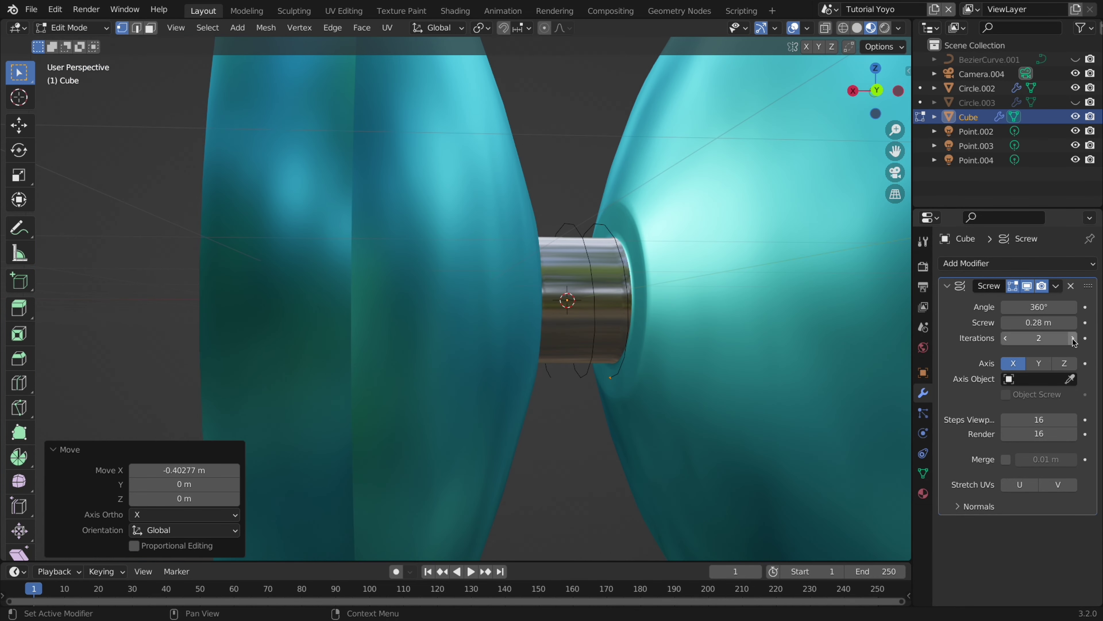
Duplicate the coil's vertex about 0.292 m downward and shift the copy about -0.034 m along X
key("g")
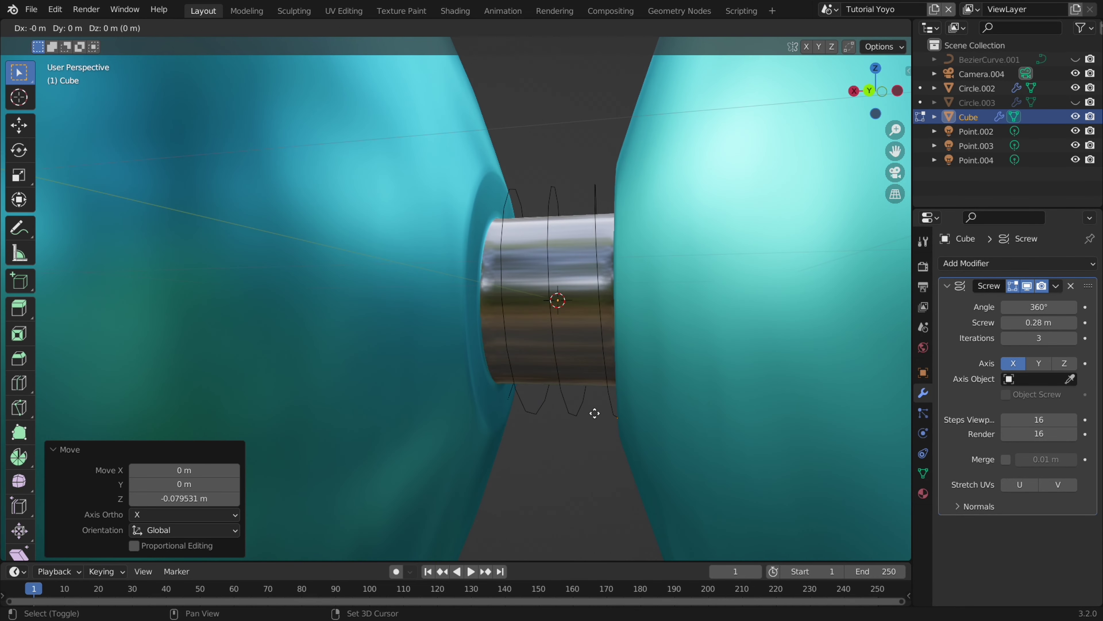
left_click(589, 456)
middle_click_drag(589, 456, 589, 456)
key("g")
key("y")
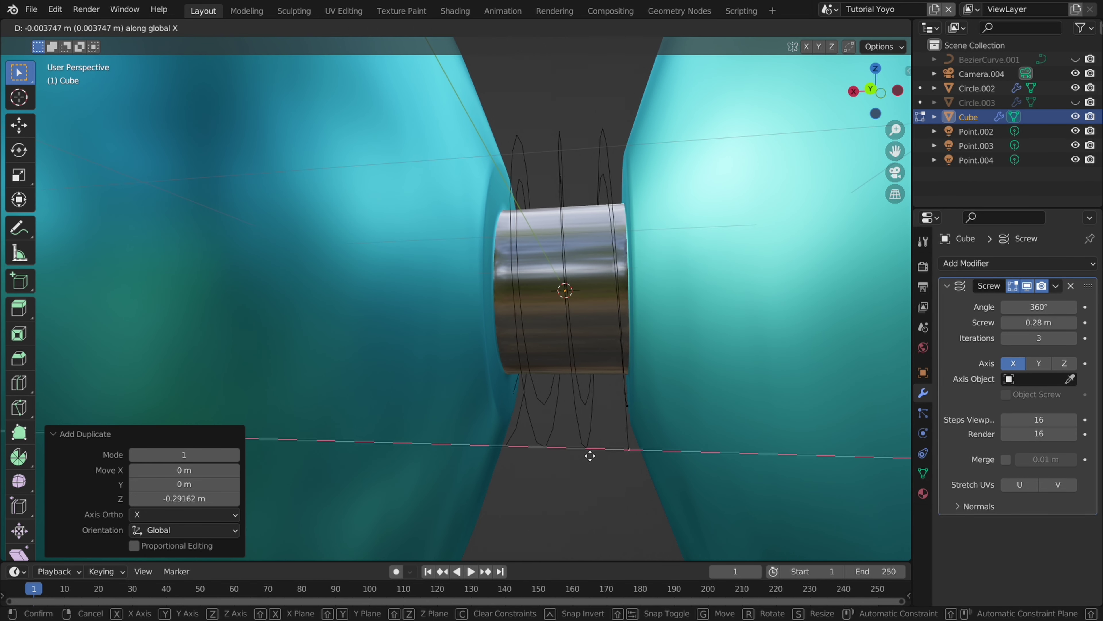
left_click(595, 455)
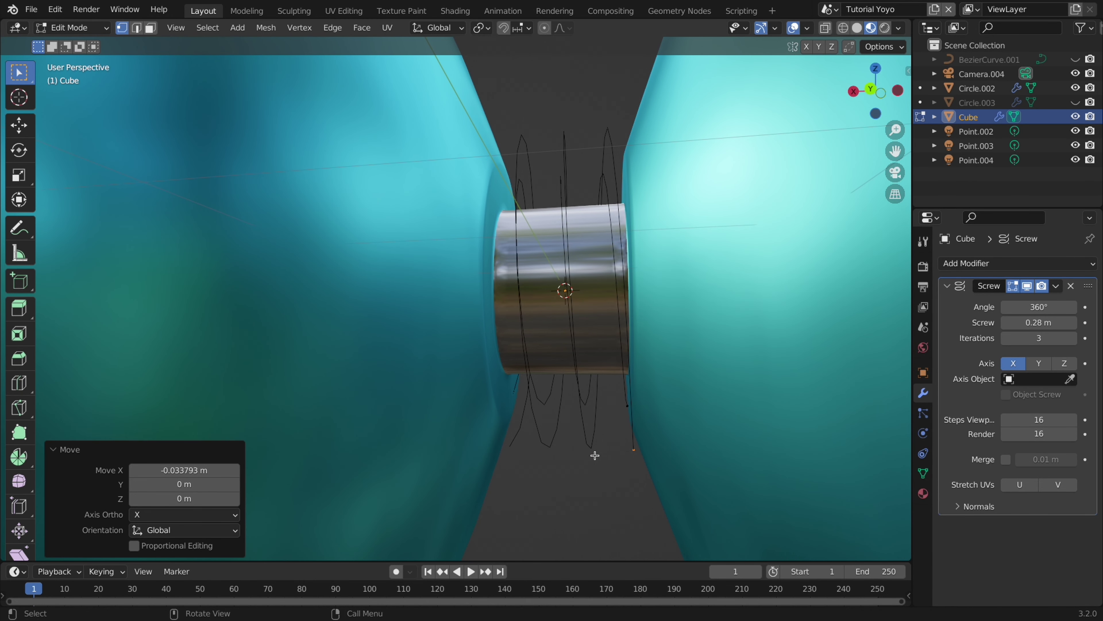
Separate the duplicated coil vertex into its own object, return to Object Mode and select that new coil
key("p")
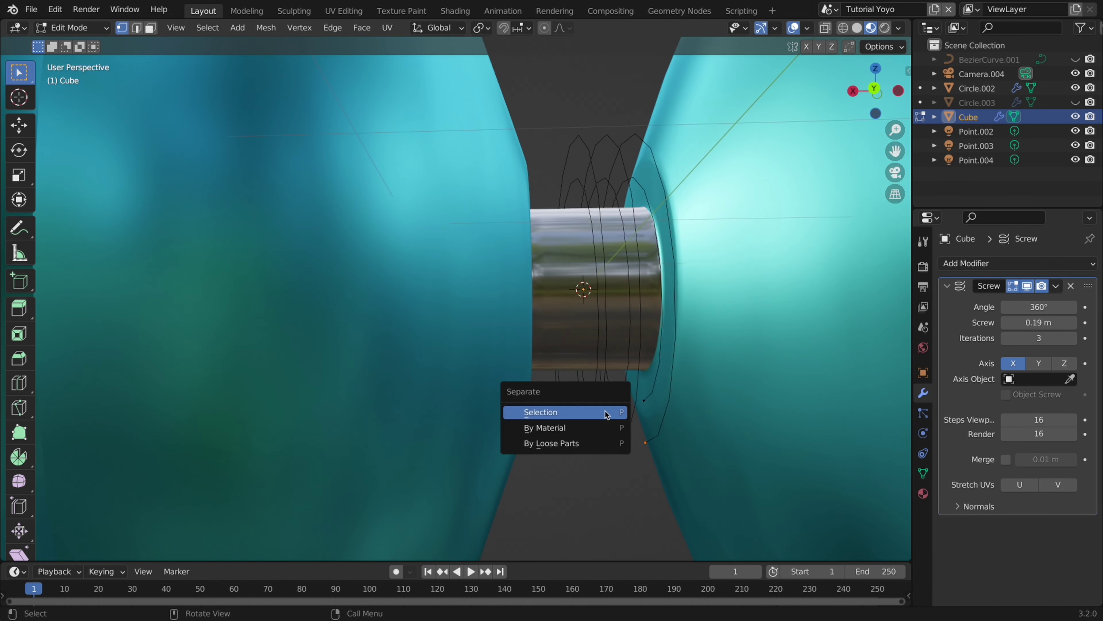
left_click(608, 412)
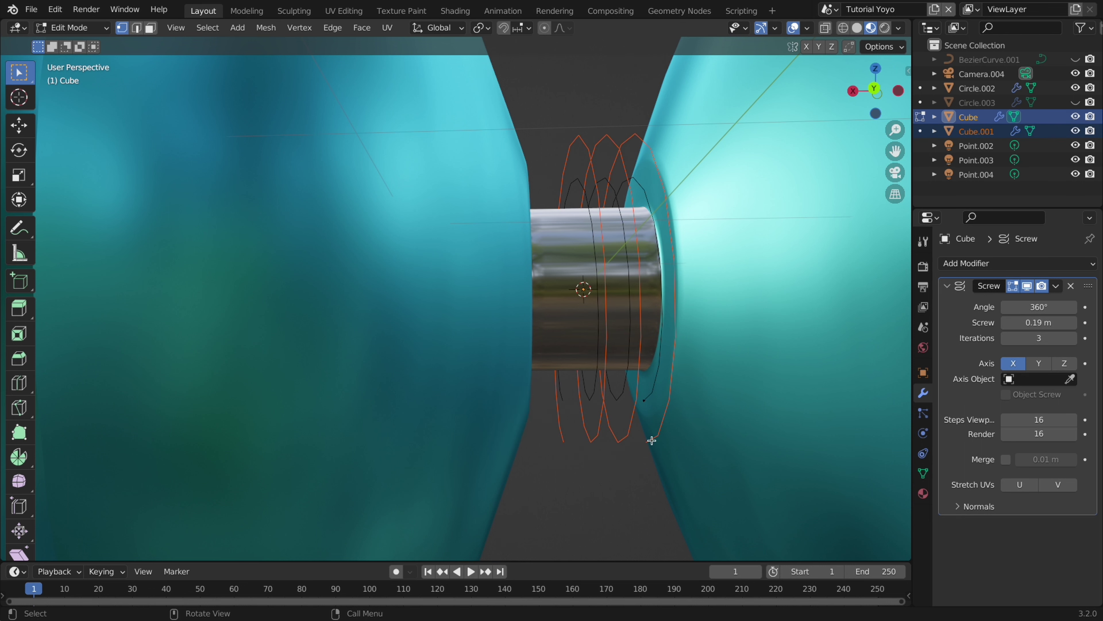
key("Tab")
left_click(660, 431)
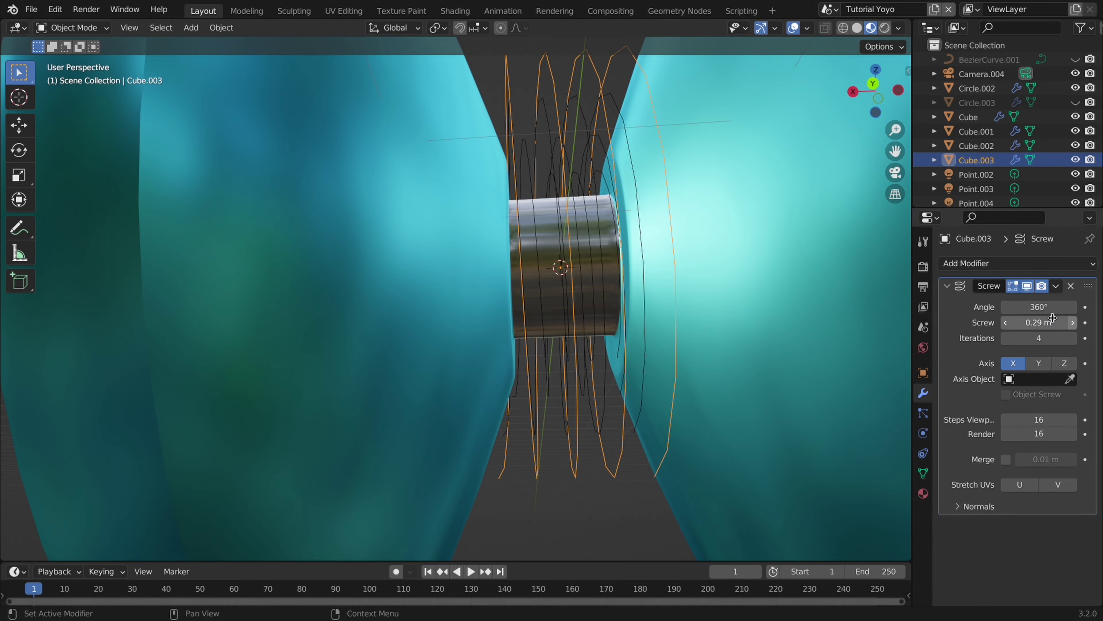
Apply the Screw modifier on each of the four nested coil objects around the axle
left_click(607, 387)
left_click(634, 426)
key("ctrl+a")
left_click(619, 393)
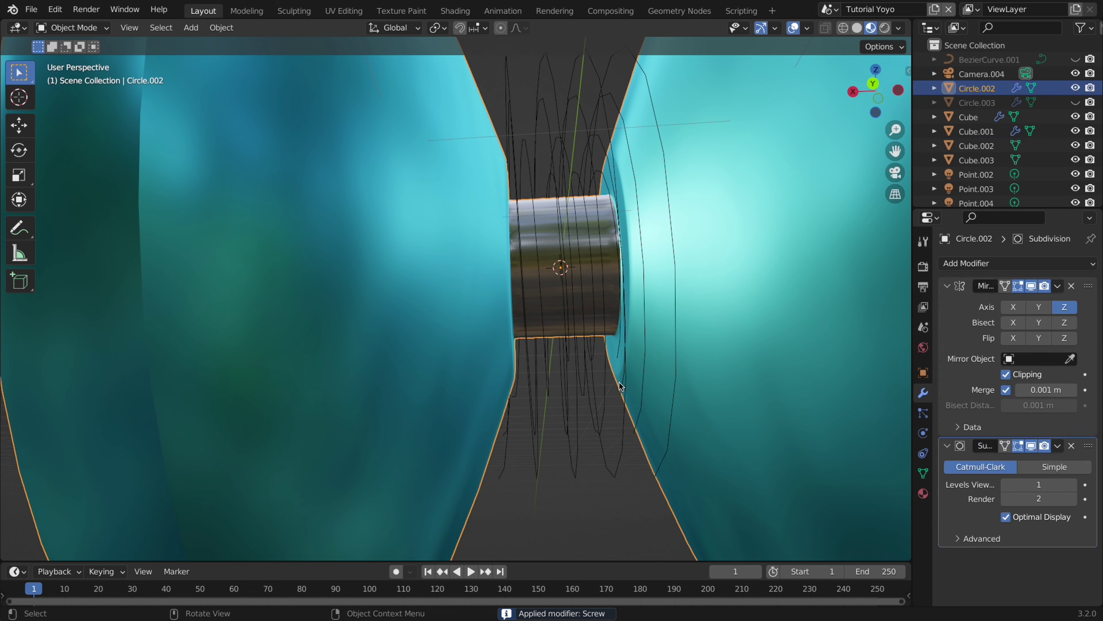
left_click(583, 395)
key("ctrl+a")
left_click(591, 360)
key("ctrl+a")
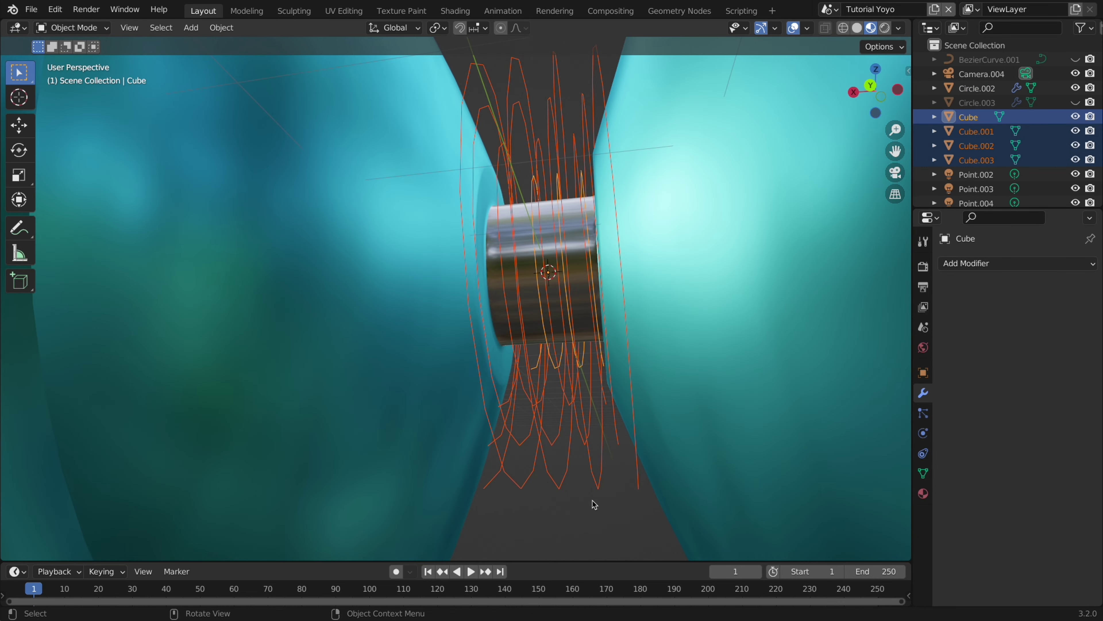
Join the four coil objects into one mesh and open it in Edit Mode
key("ctrl+j")
scroll(592, 501, "left", 5)
key("Tab")
scroll(592, 501, "left", 10)
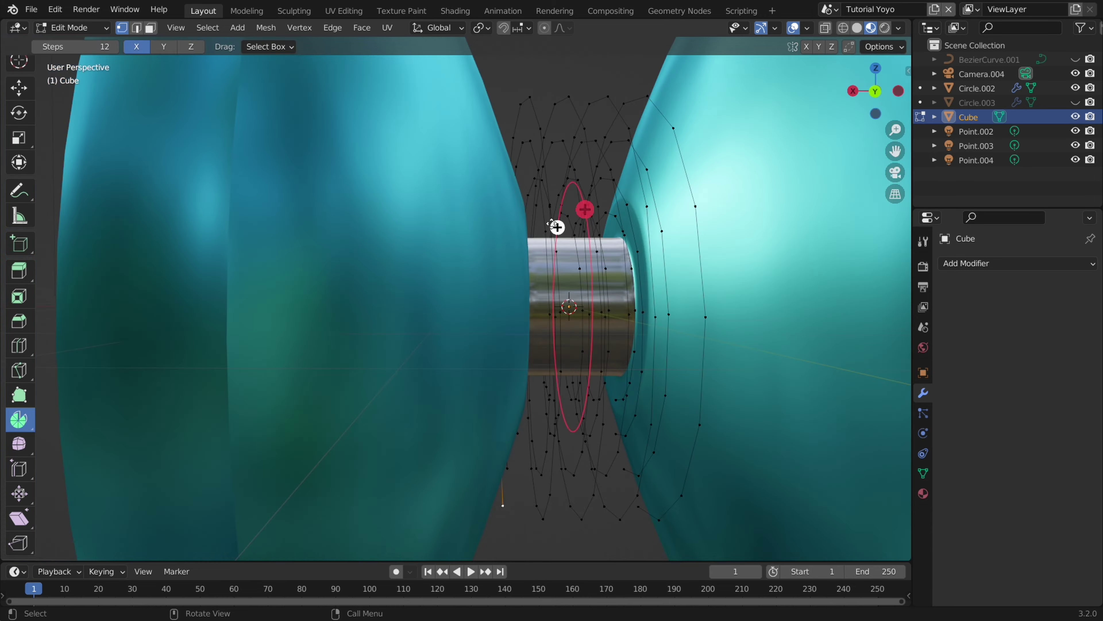
Spin the selected coil end vertex 180° around the X axis with 12 steps to reach the neighbouring coil layer
left_click_drag(556, 226, 554, 239)
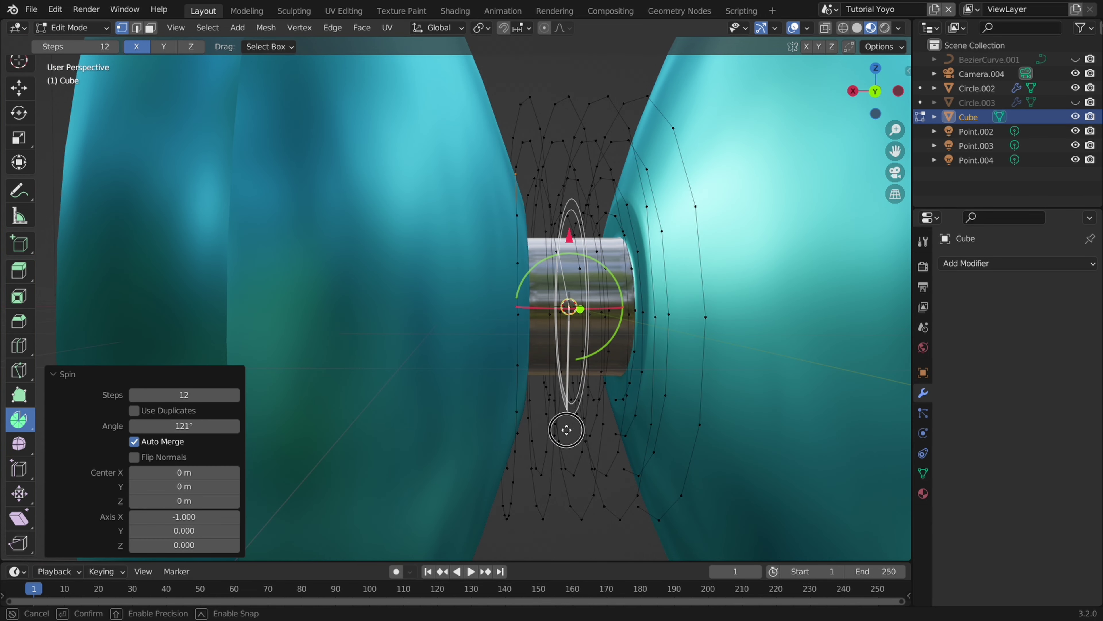
scroll(572, 429, "up", 10)
left_click(172, 425)
type("180")
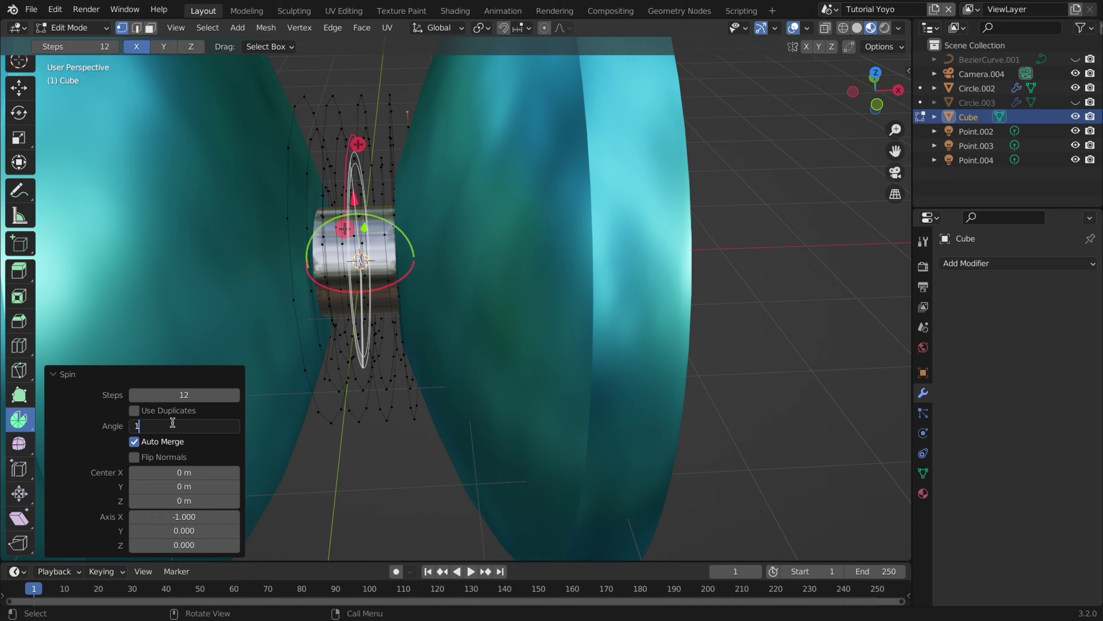
key("Return")
scroll(332, 322, "down", 5)
middle_click_drag(331, 322, 288, 355)
key("Return")
scroll(362, 361, "down", 4)
middle_click_drag(364, 366, 707, 419)
Connect the remaining loose coil ends with an edge, check the linked vertices and leave Edit Mode
left_click(133, 394)
key("ctrl+z")
scroll(402, 315, "up", 6)
left_click(617, 277)
key("f")
key("ctrl+l")
scroll(707, 419, "right", 3)
scroll(707, 418, "down", 4, "ctrl")
scroll(707, 419, "left", 5, "shift")
scroll(707, 419, "right", 5)
key("Tab")
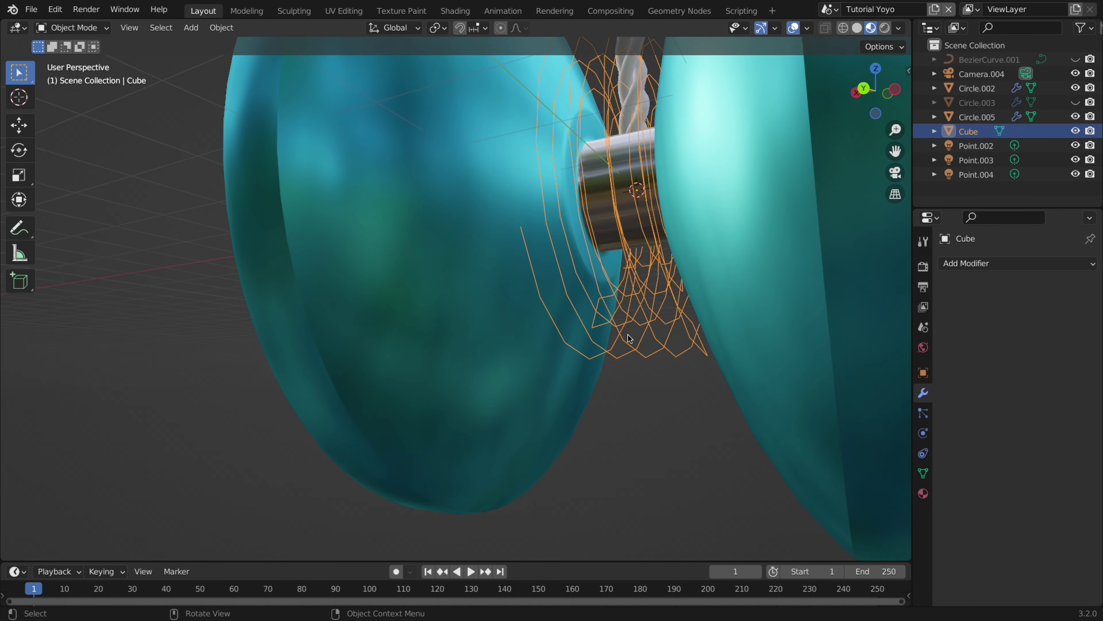
Convert the joined coil mesh to a curve and assign it as the curve object of the string's Curve modifier
right_click(629, 338)
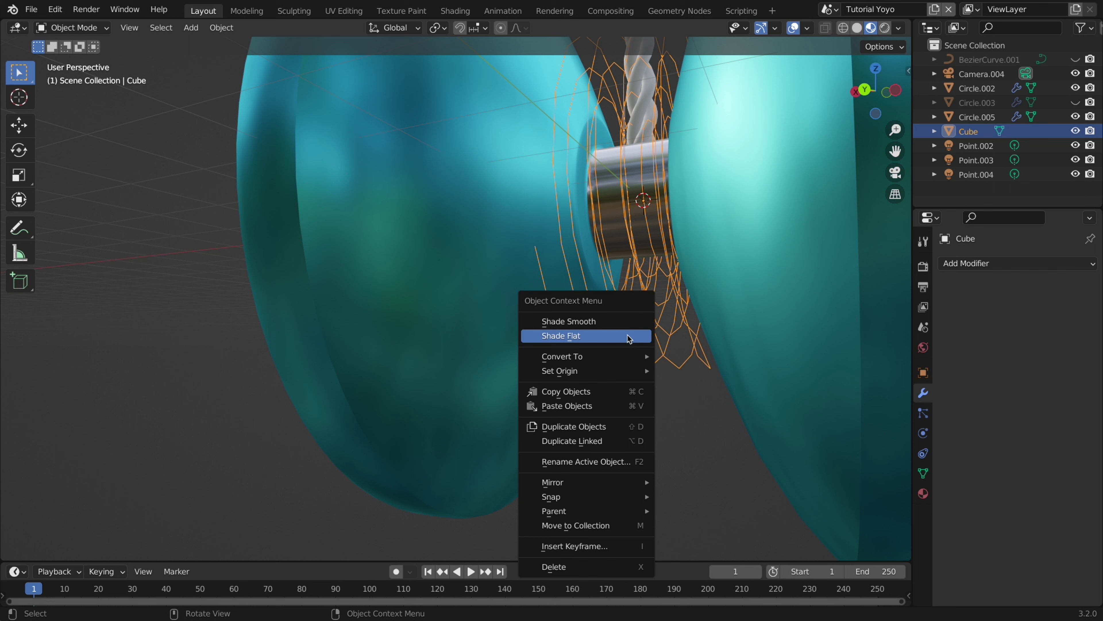
mouse_move(603, 360)
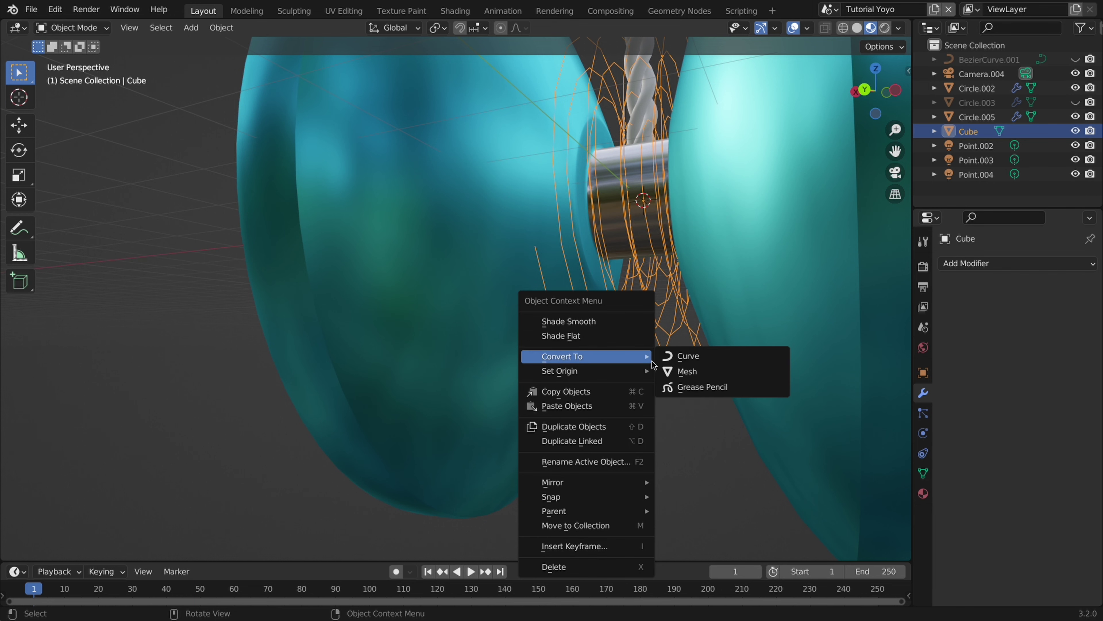
left_click(687, 357)
mouse_move(687, 359)
middle_mouse_down()
mouse_move(653, 343)
mouse_move(677, 343)
middle_mouse_up()
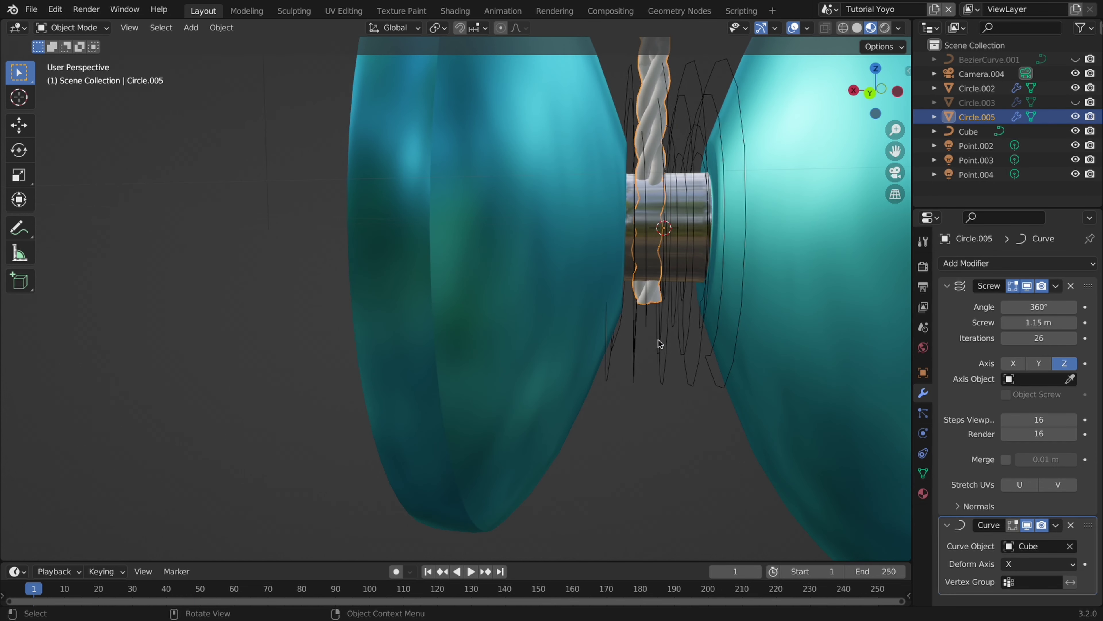
middle_click_drag(652, 347, 716, 326)
Try the Y, -X, X, -Z and -Y deform axes on the string's Curve modifier
left_click(1036, 564)
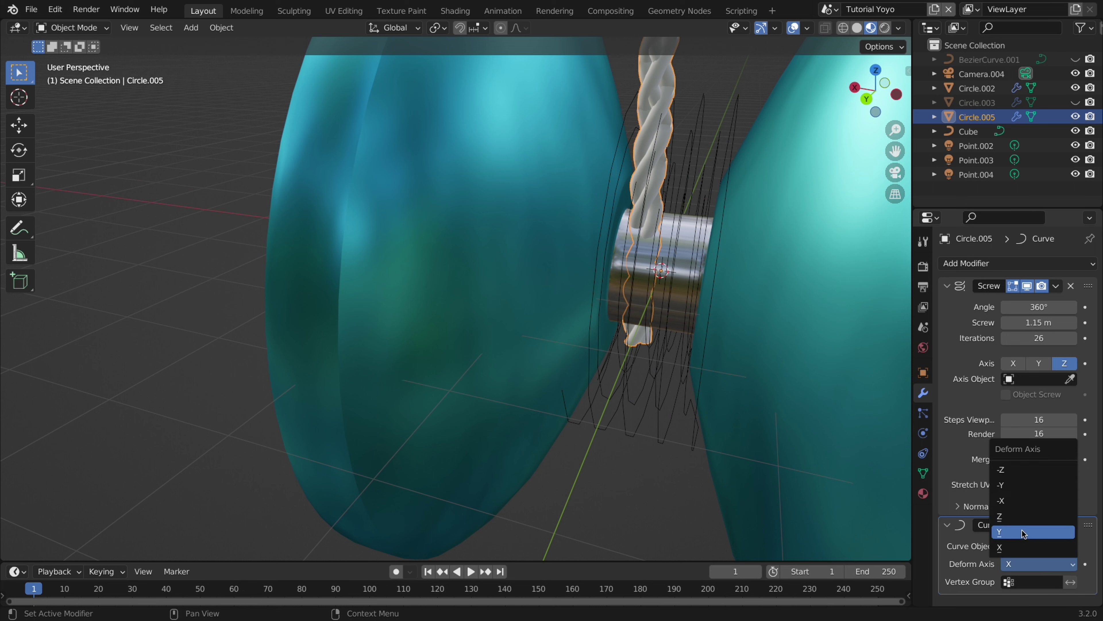
left_click(1008, 530)
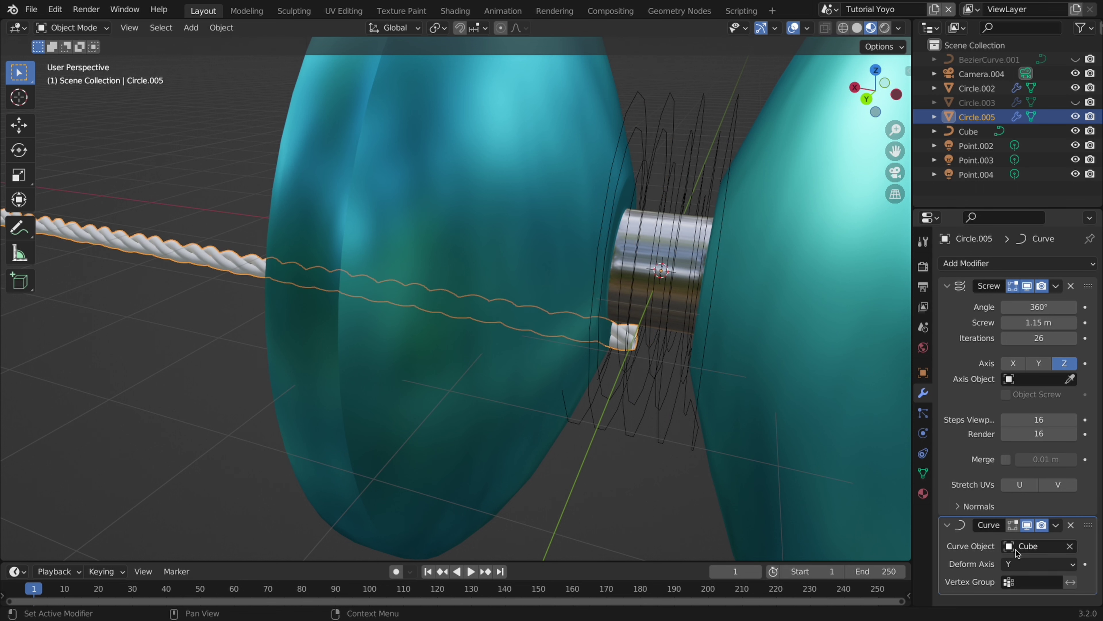
left_click(1024, 564)
left_click(1016, 504)
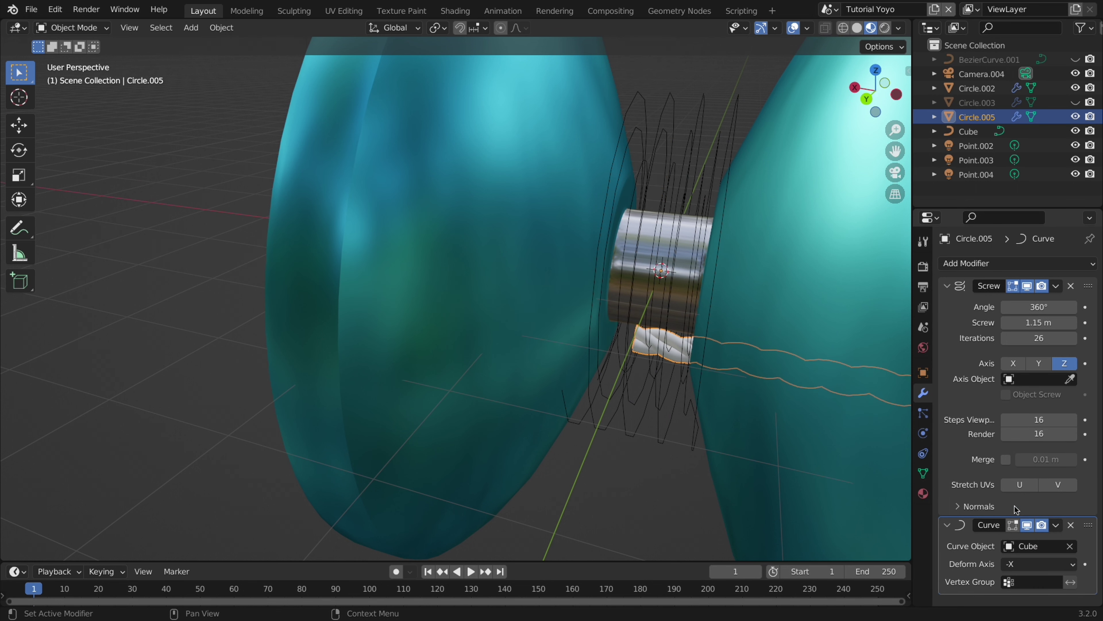
left_click(1025, 564)
left_click(1026, 573)
left_click(1033, 581)
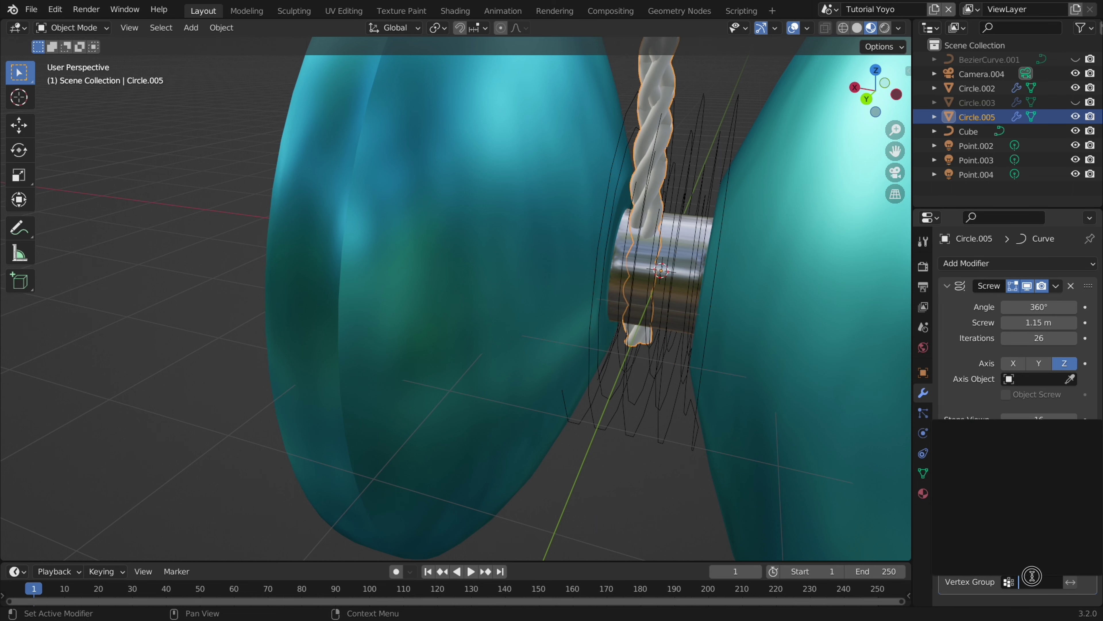
left_click(916, 559)
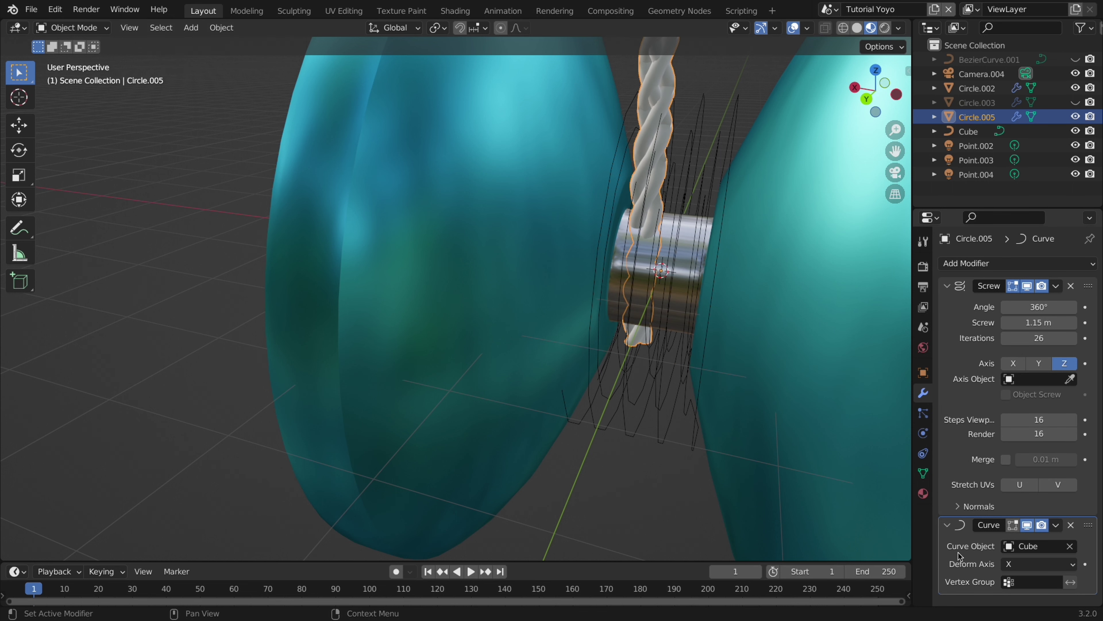
left_click(1028, 562)
left_click(1009, 471)
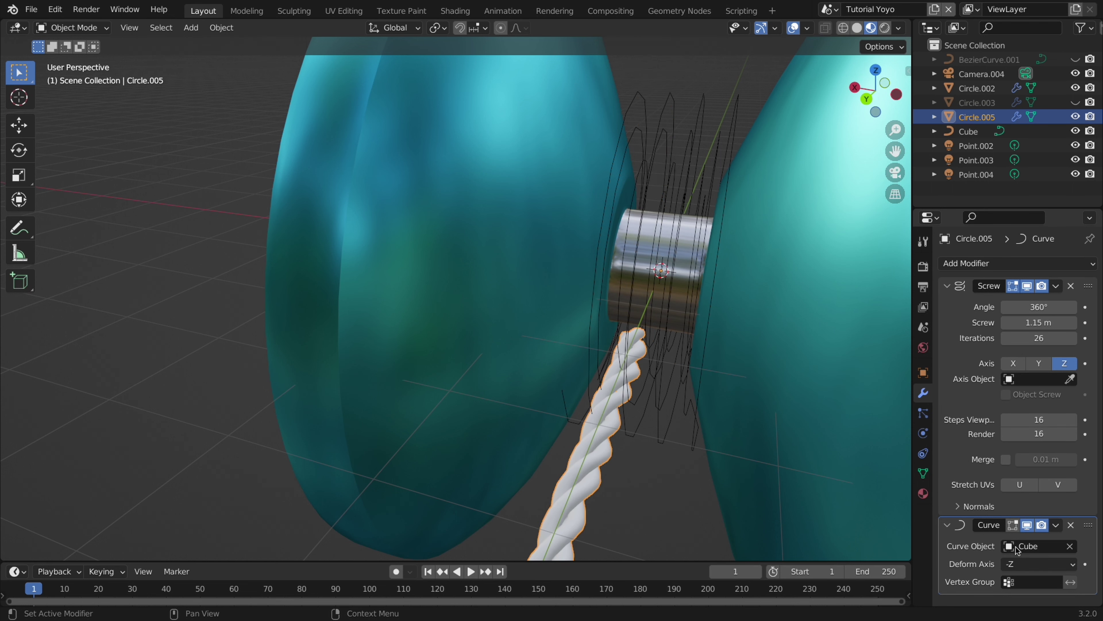
left_click(1020, 564)
left_click(1006, 486)
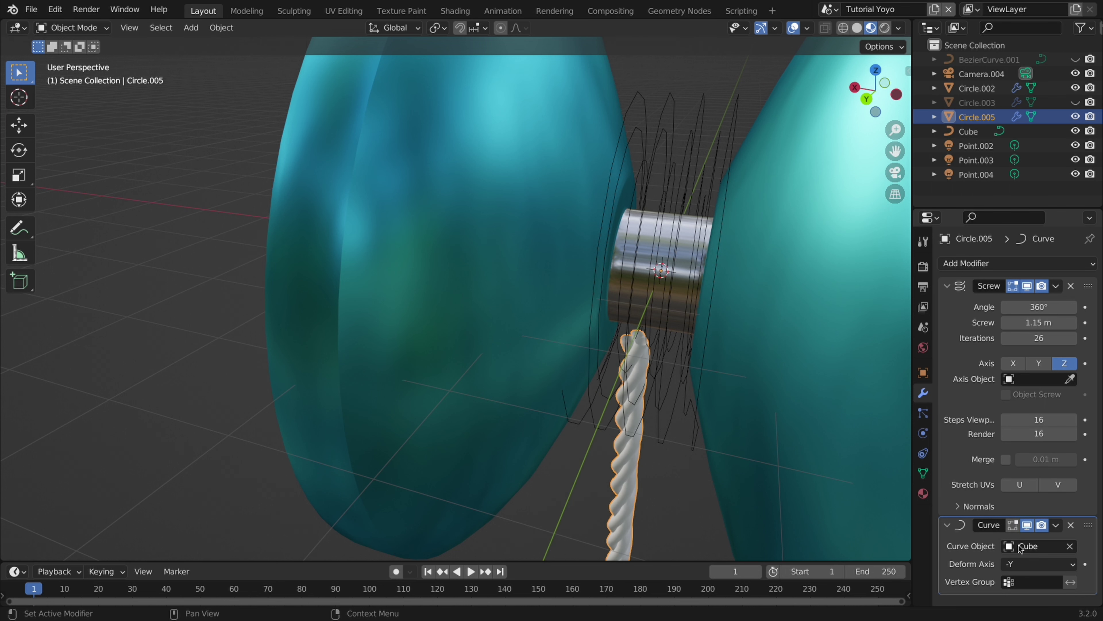
left_click(1027, 564)
left_click(1010, 502)
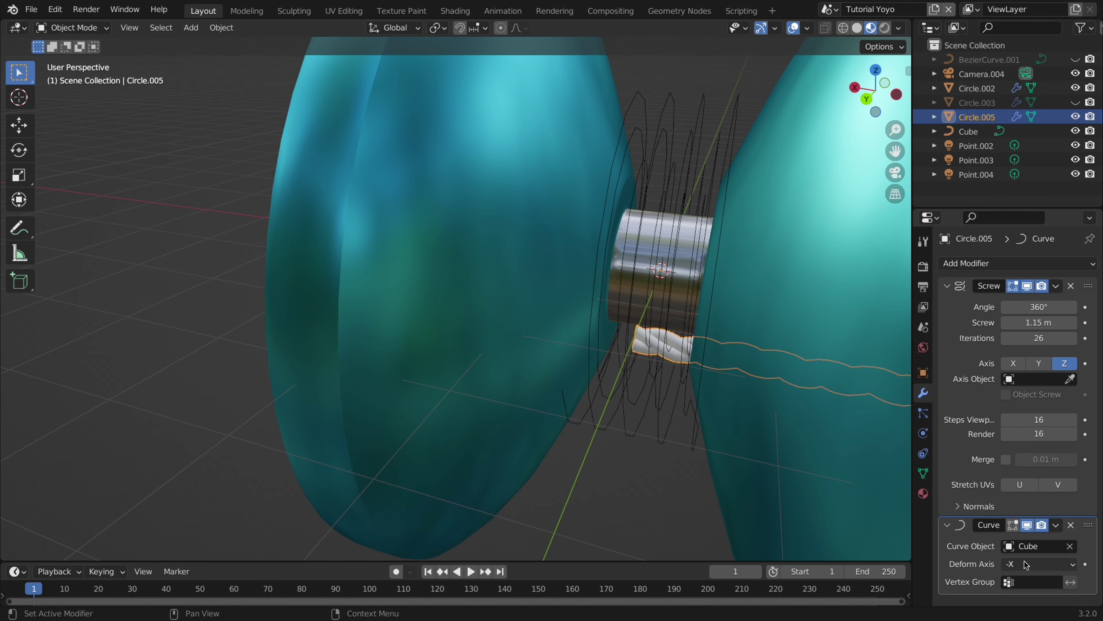
Set the deform axis of the string's Curve modifier to Z so the string wraps around the axle
left_click(1026, 564)
left_click(1006, 517)
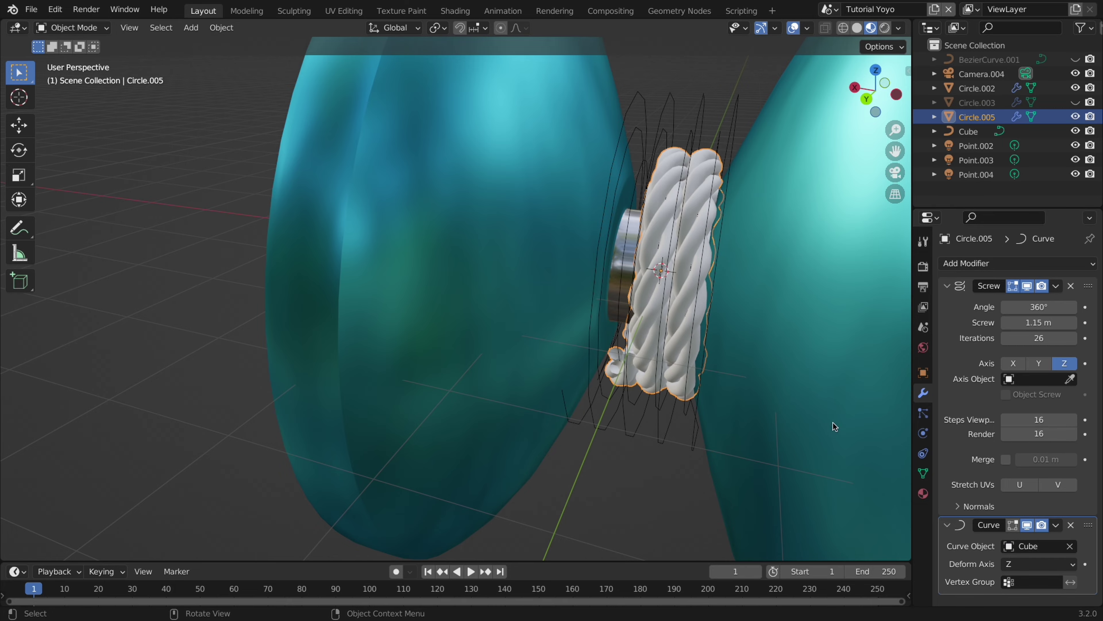
middle_click_drag(834, 423, 833, 423)
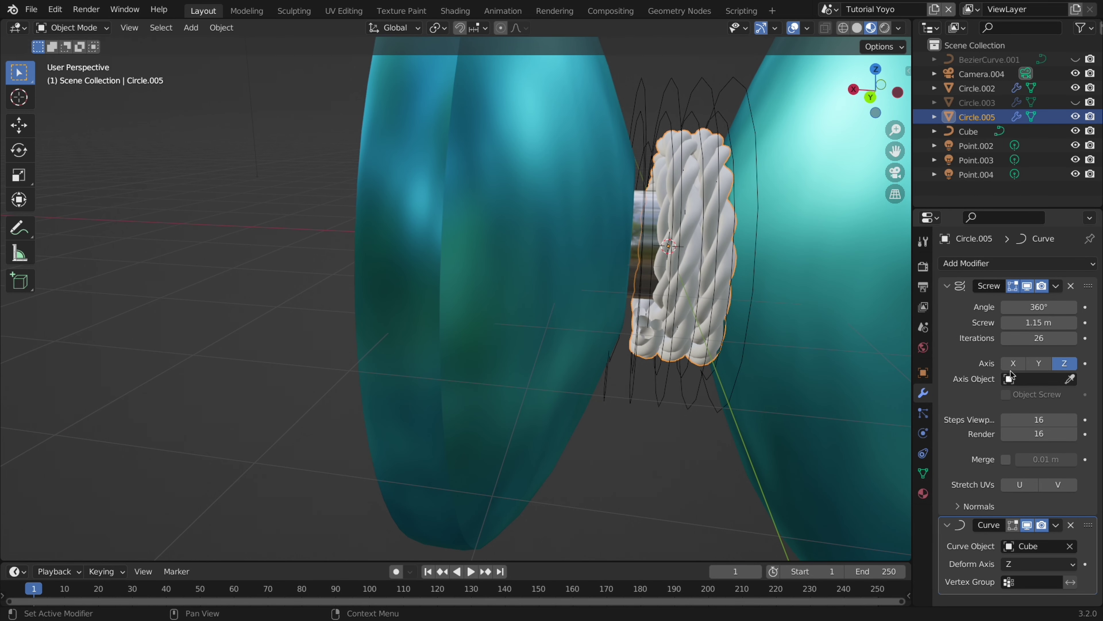
Lengthen the string by setting its Screw modifier to 200 iterations
left_click_drag(1030, 338, 1064, 338)
middle_click_drag(858, 347, 847, 317)
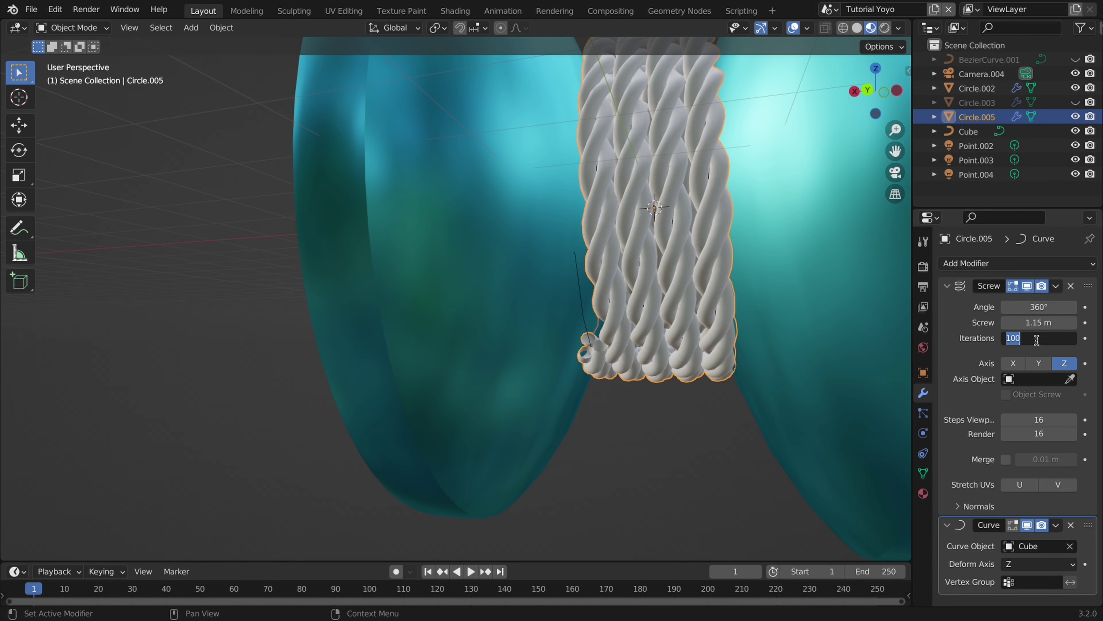
key("Return")
scroll(625, 314, "down", 14)
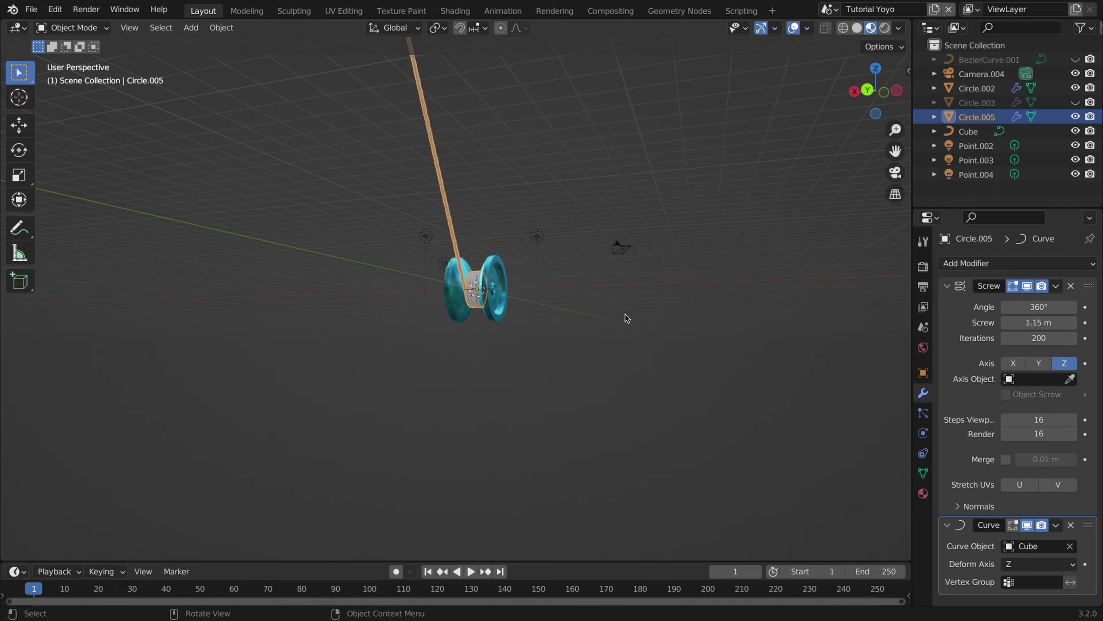
middle_click_drag(625, 314, 625, 314)
scroll(625, 315, "up", 10)
View the yoyo through the camera in Rendered shading with the viewport overlays hidden
key("KP_0")
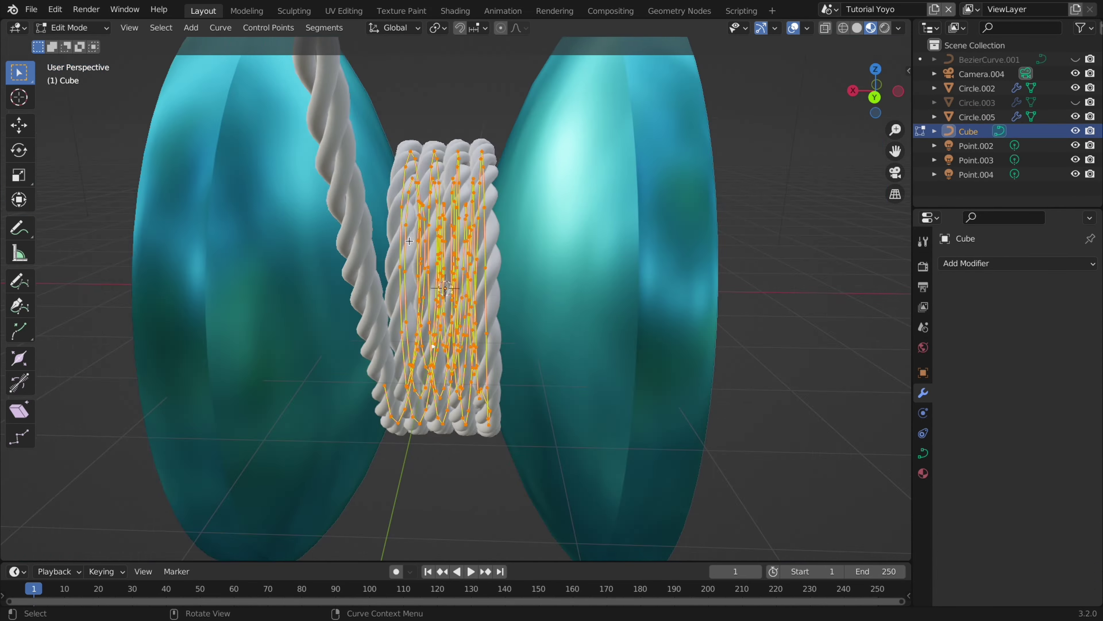
key("KP_7")
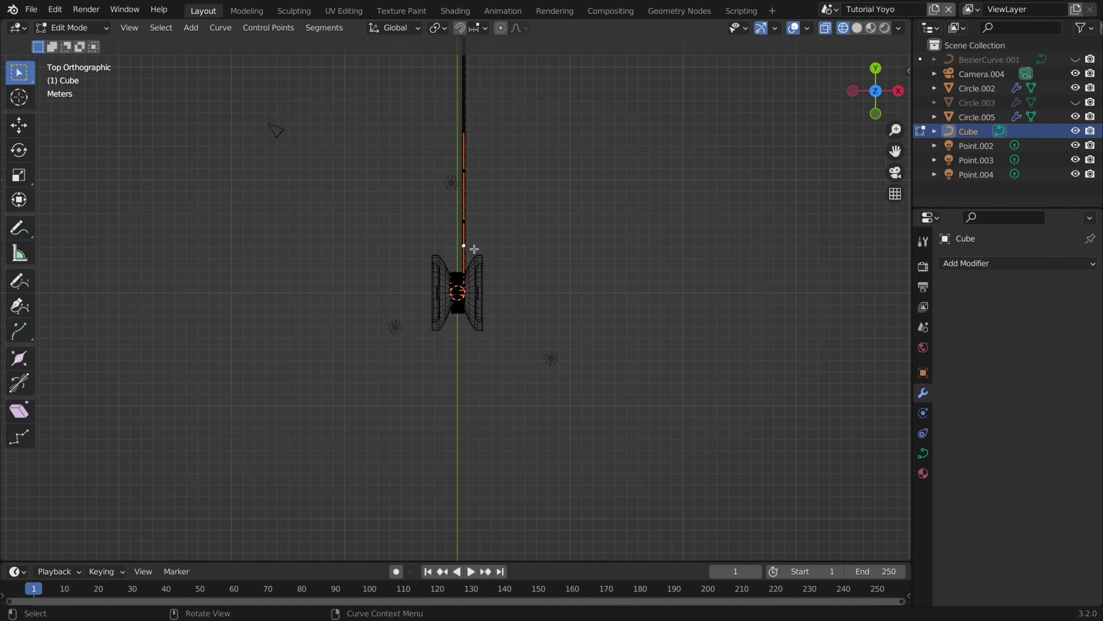
key("KP_1")
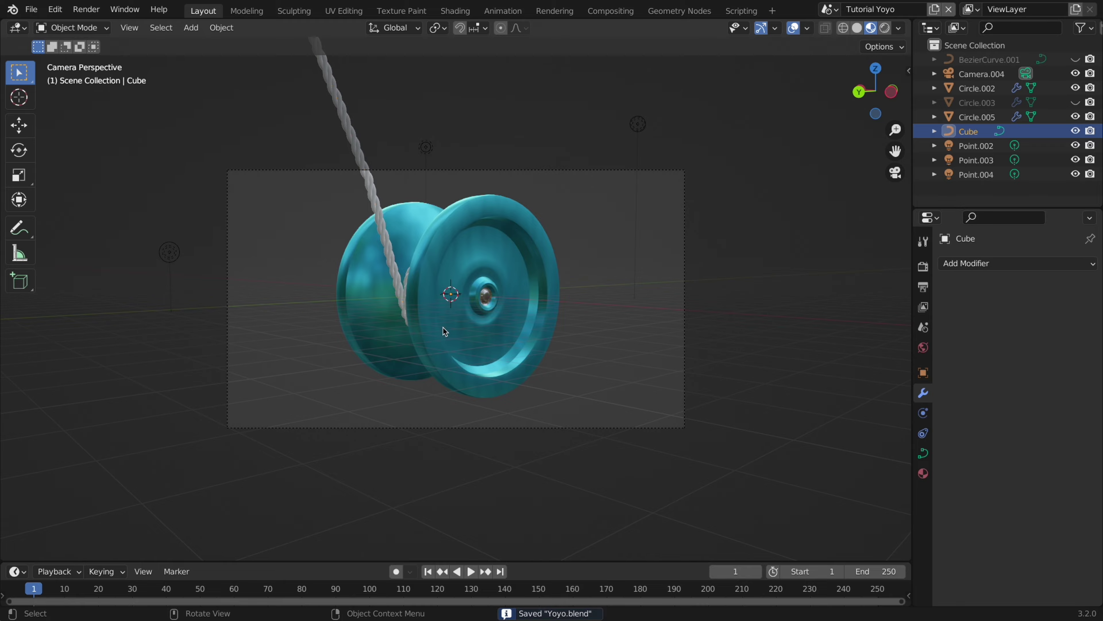
key("z")
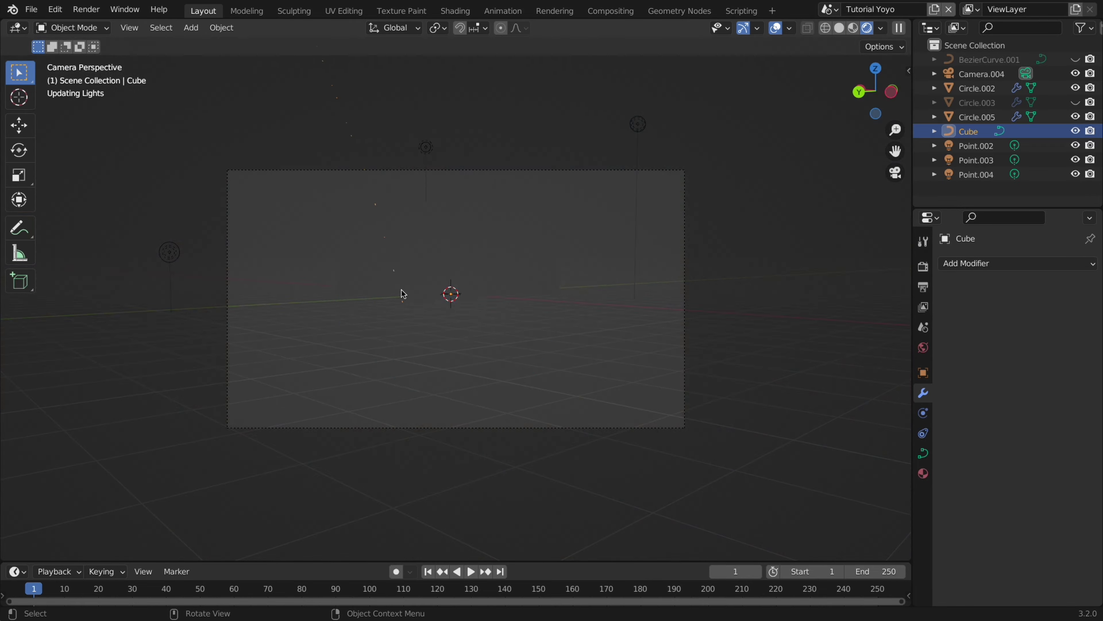
left_click(778, 27)
Give the string a new material with a grey base color and a roughness of about 0.66
left_click(486, 295)
left_click(923, 493)
left_click(1000, 326)
left_click(1042, 447)
left_click_drag(1067, 252, 1067, 299)
scroll(1042, 428, "down", 5)
left_click_drag(1043, 518, 1086, 518)
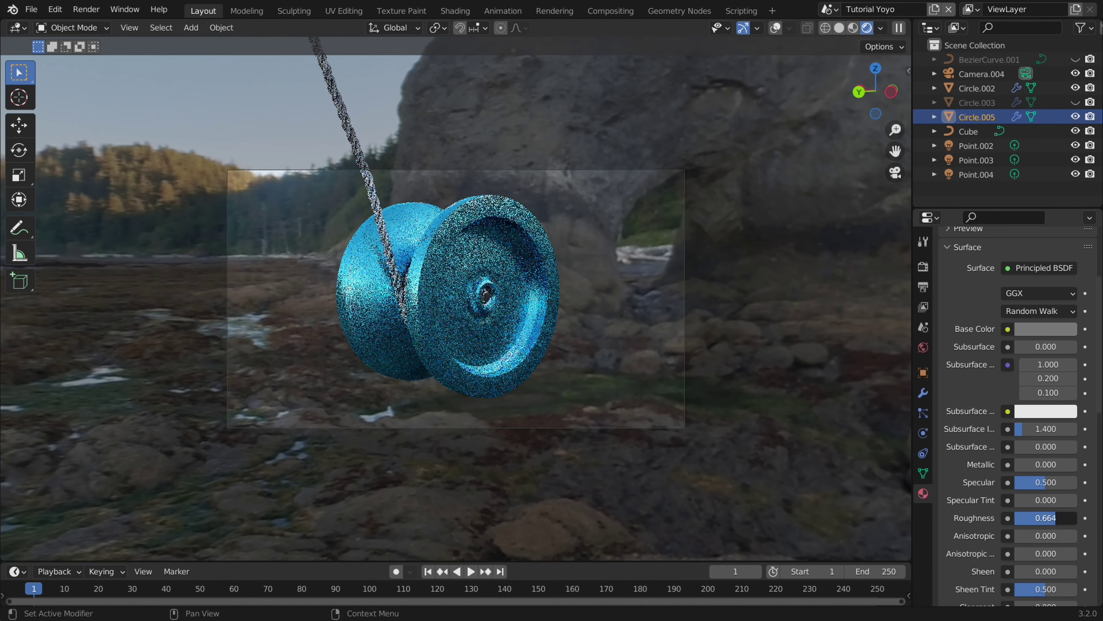
left_click_drag(1055, 518, 1051, 518)
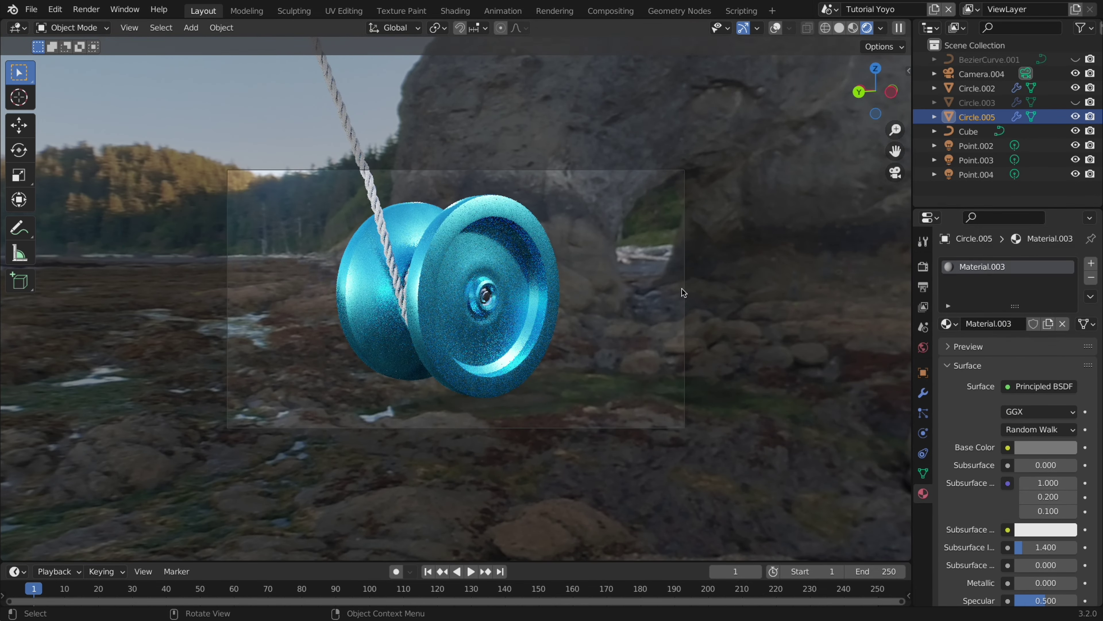
Duplicate the camera in place, make the copy active and fly it to face the string coil between the discs
left_click(684, 291)
key("shift+d")
right_click(579, 227)
key("ctrl+KP_0")
key("shift+grave")
key("d")
key("e")
key("a")
key("q")
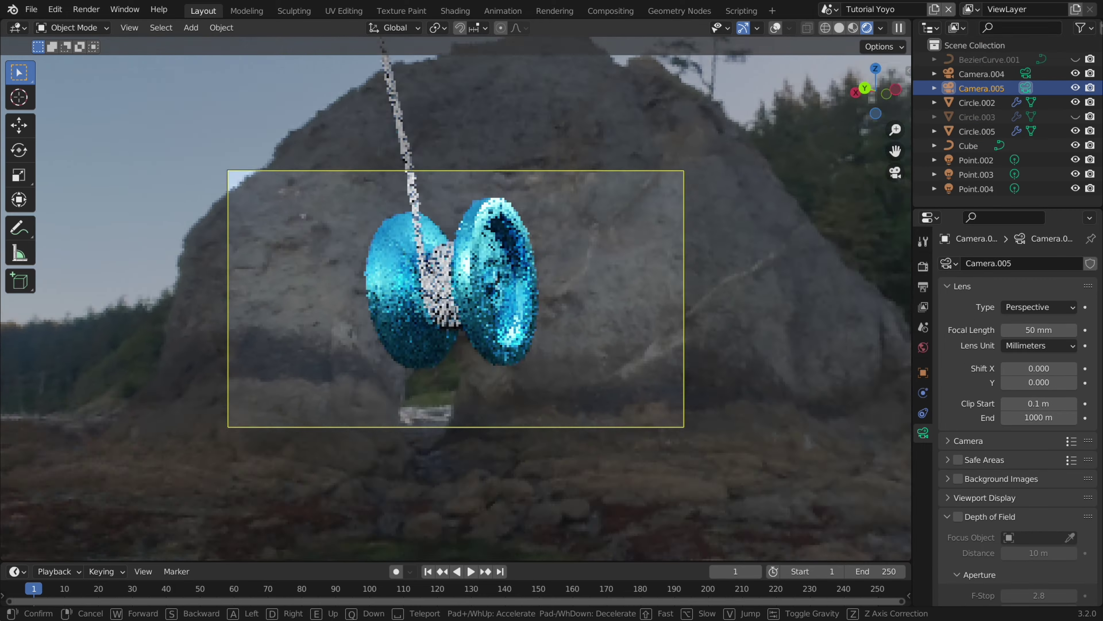
left_click(456, 299)
Show the overlays again and duplicate the camera, flying the active copy to look down on the yoyo from above
left_click(776, 28)
middle_click_drag(456, 244, 378, 263)
key("shift+d")
right_click(378, 263)
key("ctrl+KP_0")
key("shift+grave")
key("e")
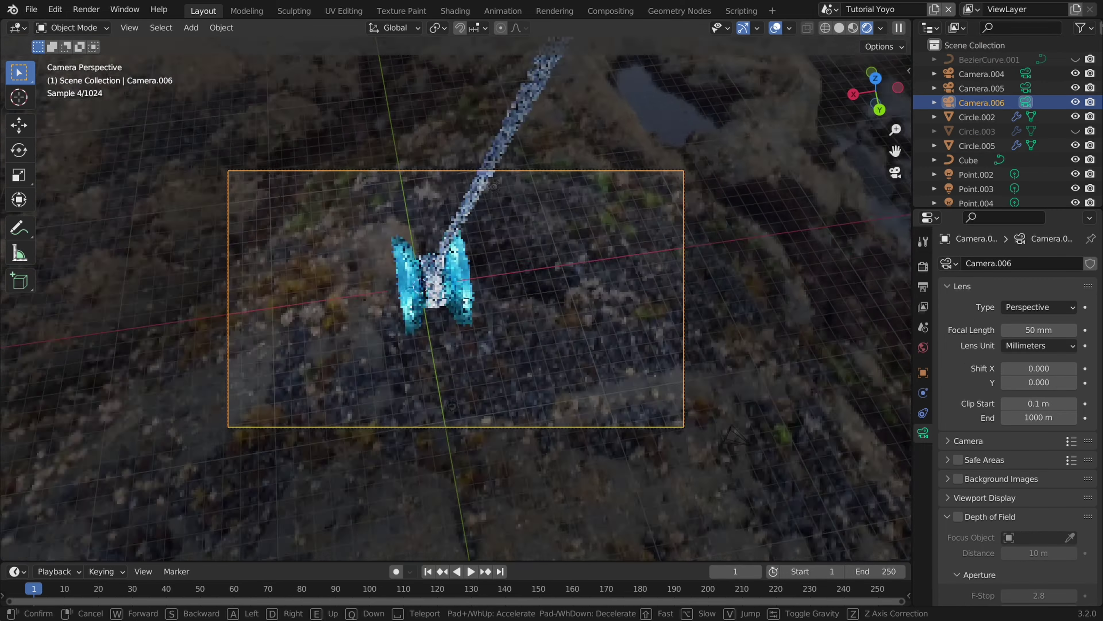
left_click(456, 299)
Duplicate the camera once more, make the copy active and fly it to look up at the yoyo from below
key("shift+d")
right_click(456, 299)
key("ctrl+KP_0")
key("shift+grave")
key("q")
key("d")
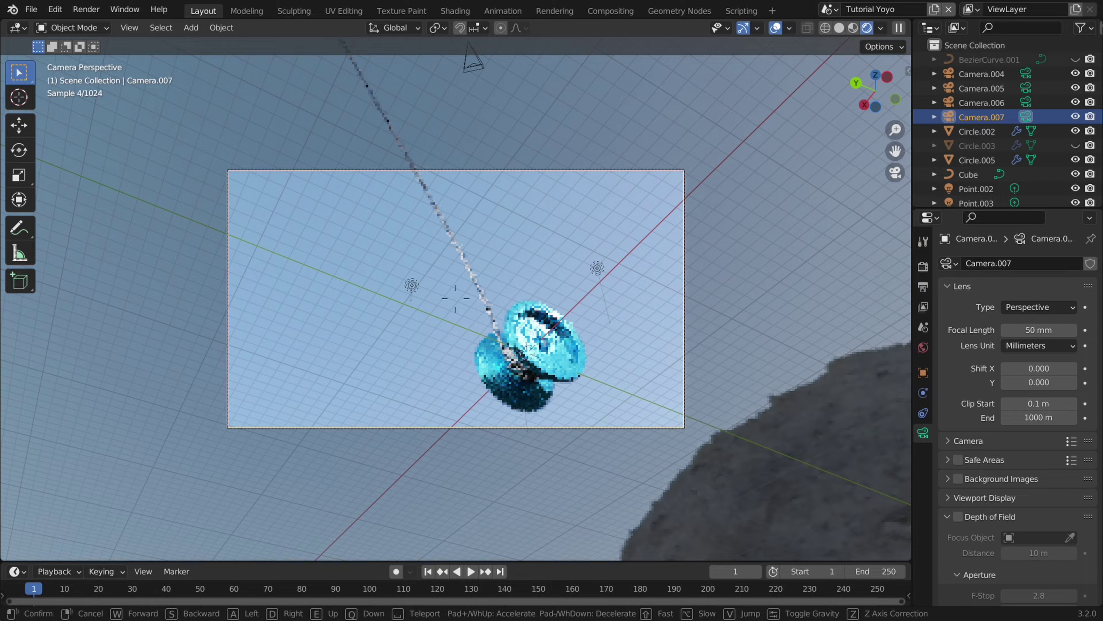